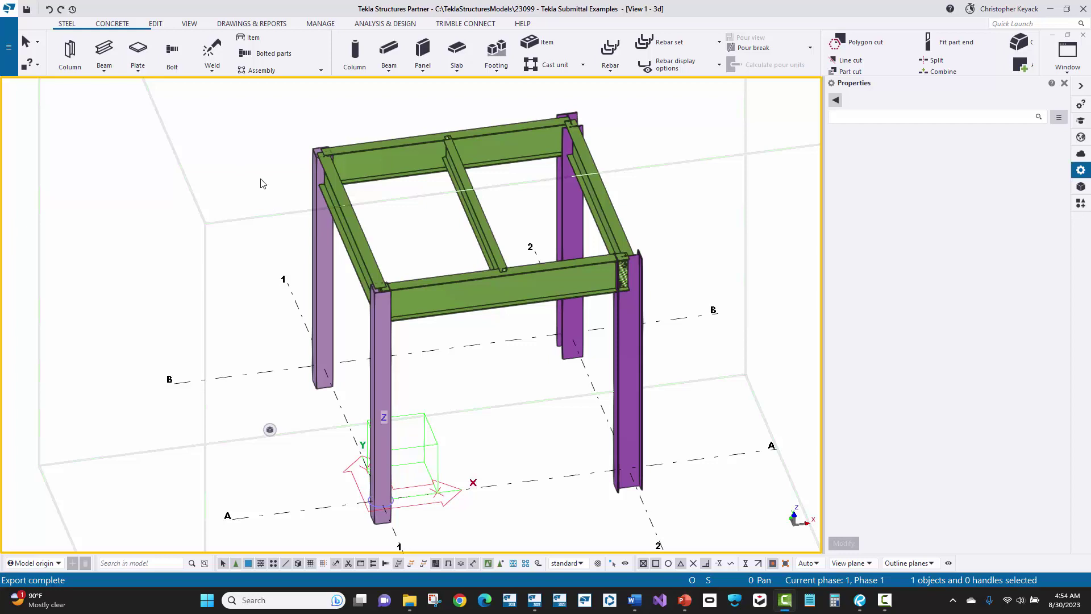
Bring up the Trimble Connect For Browser project-selection dialog.
left_click(458, 24)
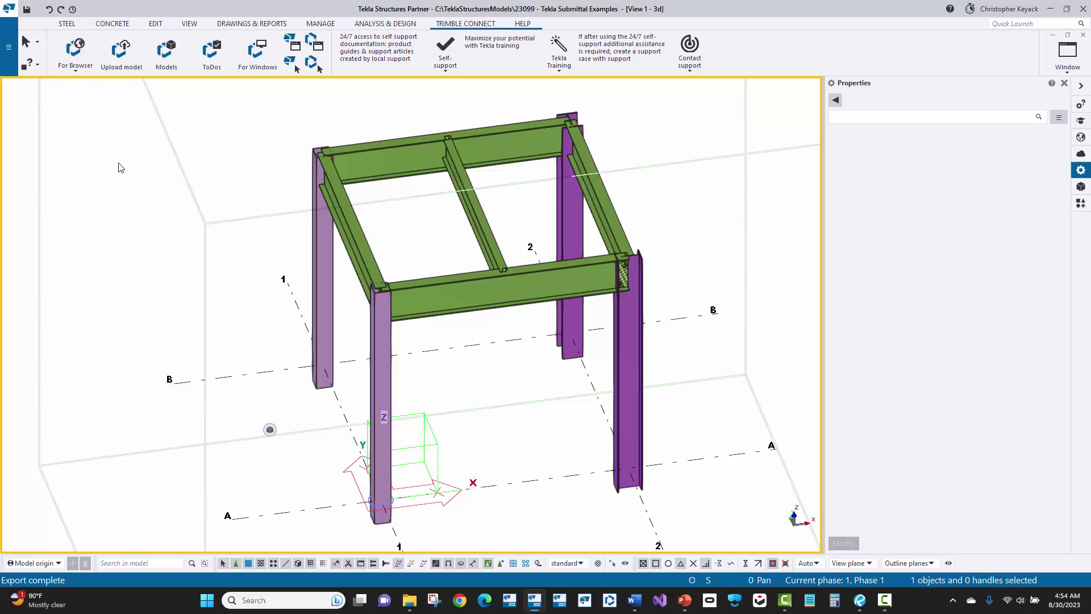
left_click(76, 50)
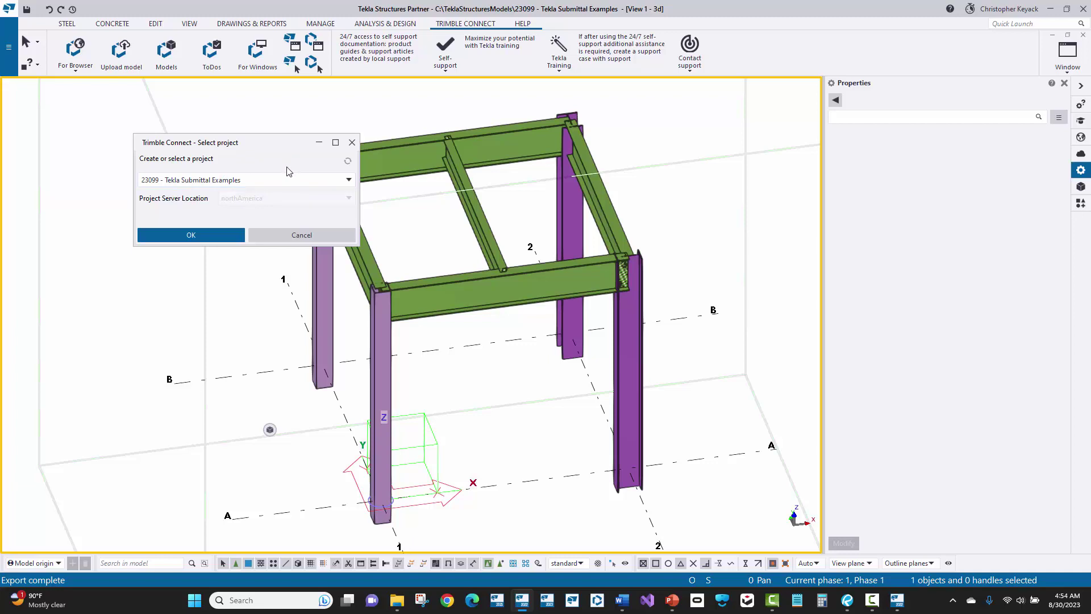
Link the model to the northAmerica project '23099 - Tekla Submittal Examples'.
left_click(329, 181)
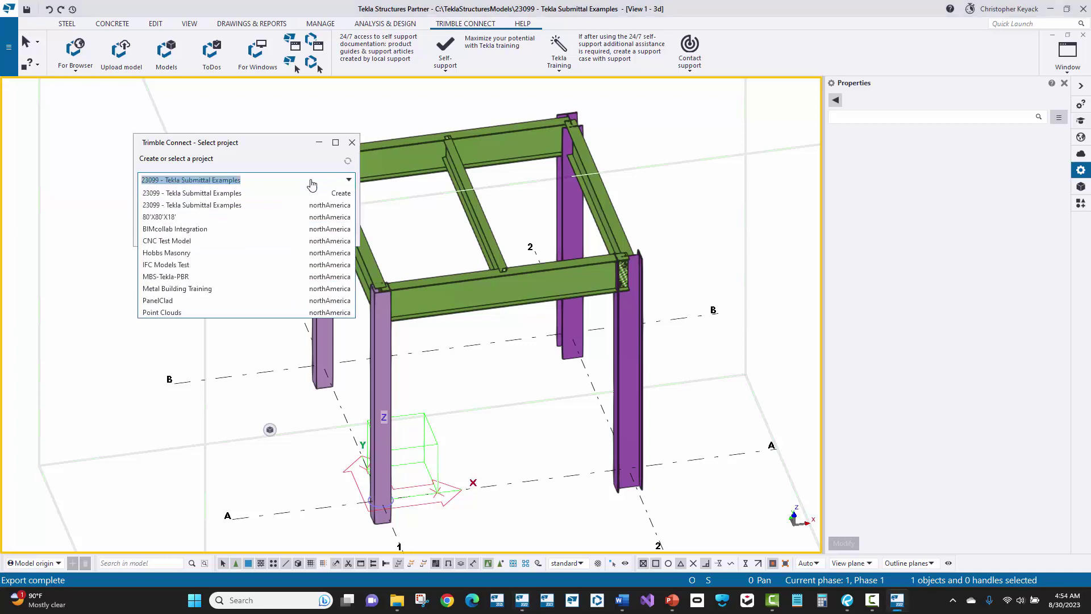
left_click(219, 205)
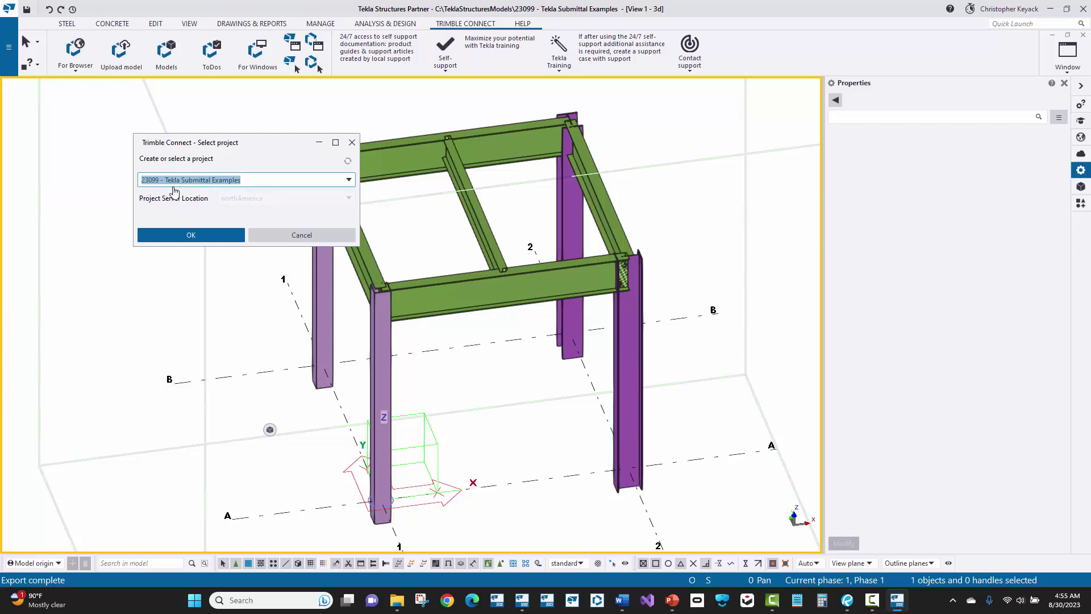
left_click(192, 235)
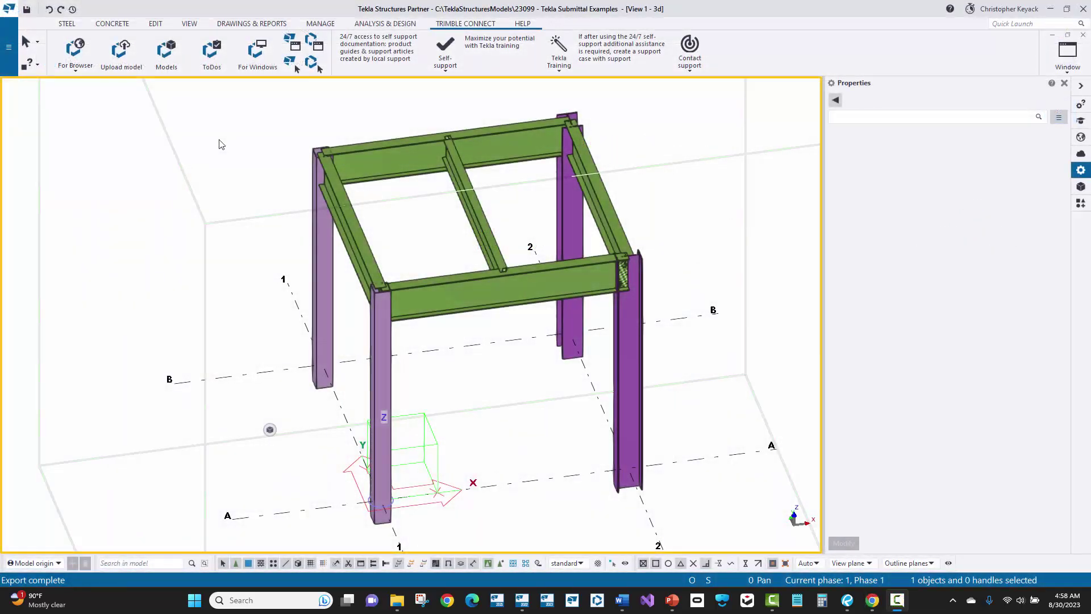
Open the Export IFC dialog from the File menu's Export formats.
left_click(9, 47)
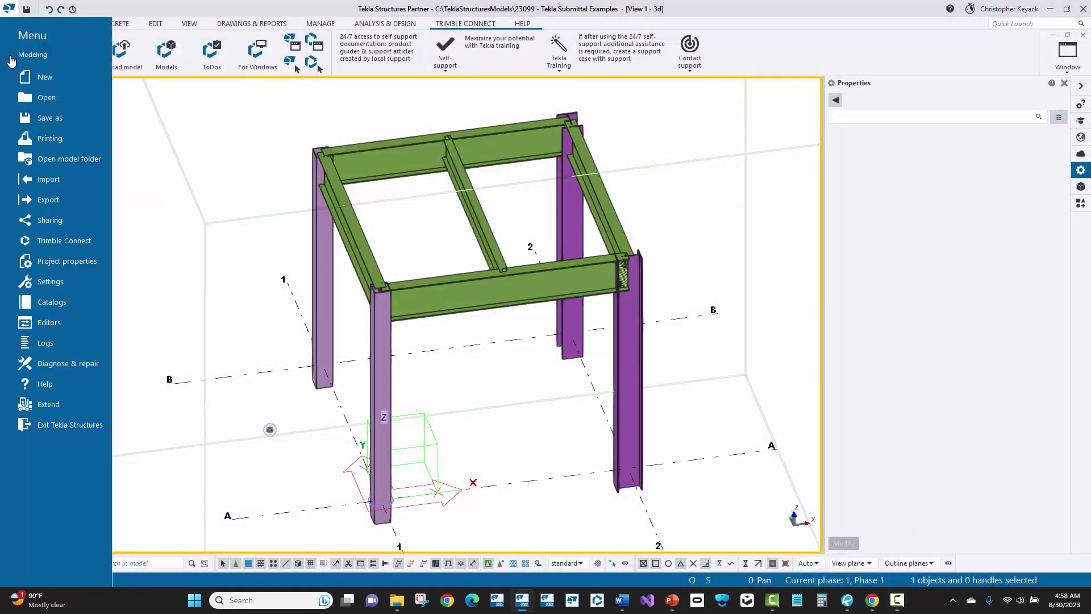
left_click(67, 200)
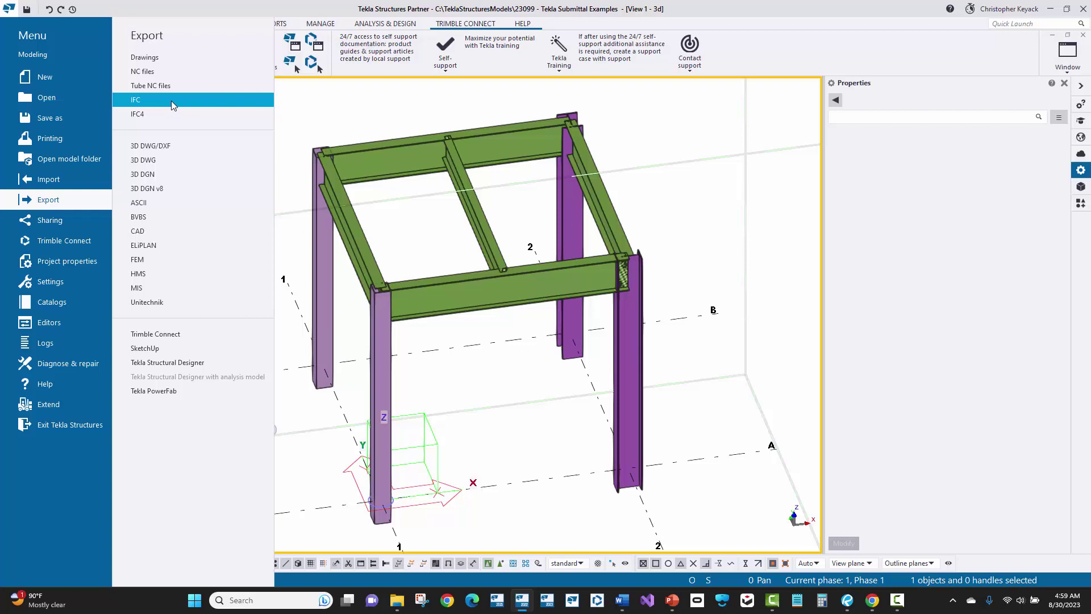
left_click(172, 101)
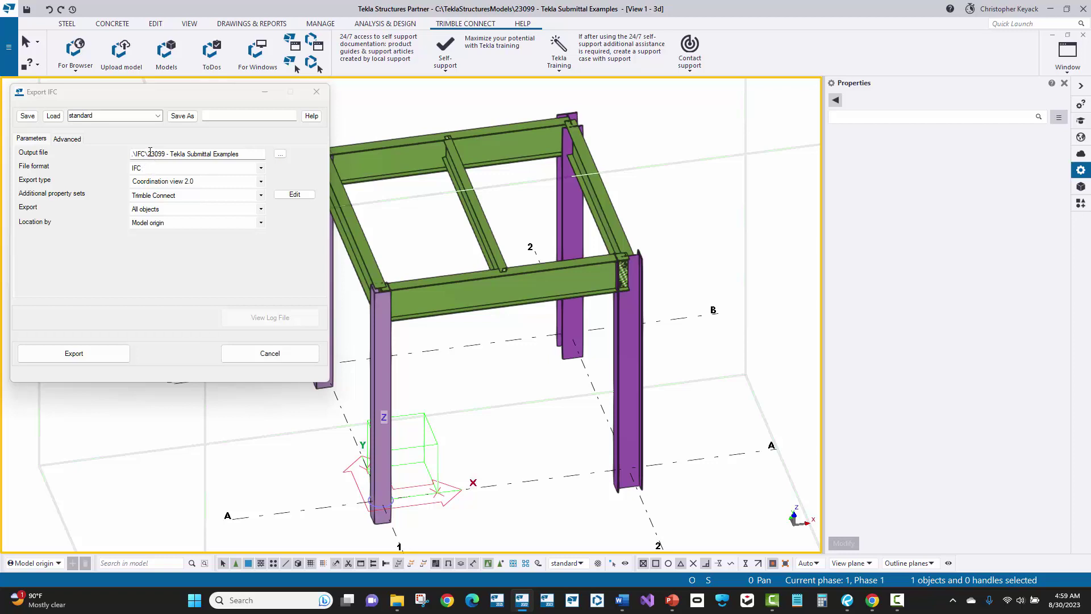
Check the output path and keep IFC, Coordination view 2.0 and the Trimble Connect property set.
left_click_drag(150, 151, 241, 154)
left_click(256, 157)
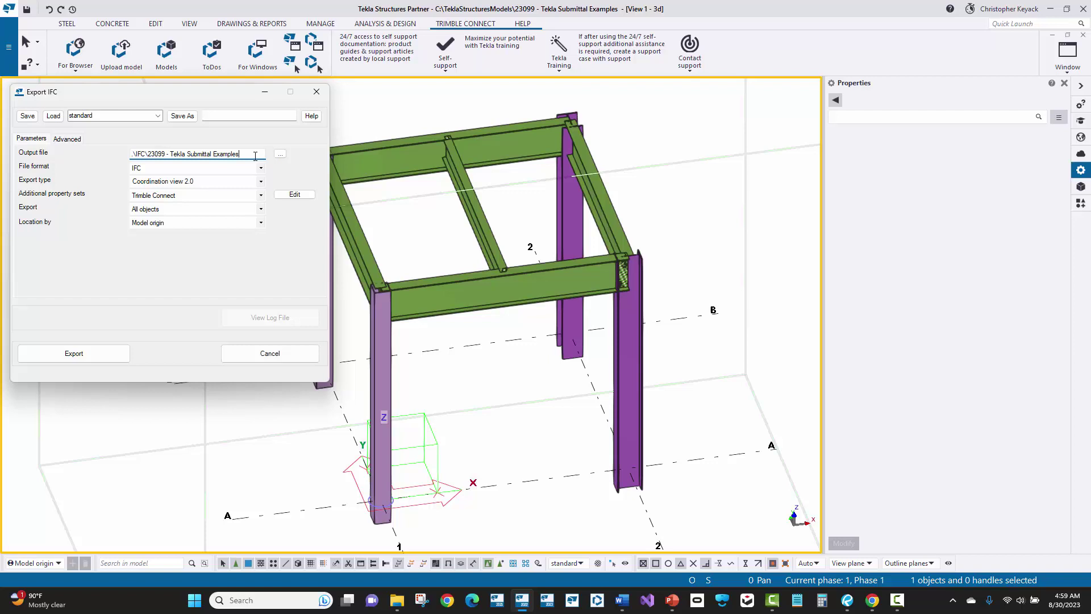
left_click(143, 170)
left_click(156, 169)
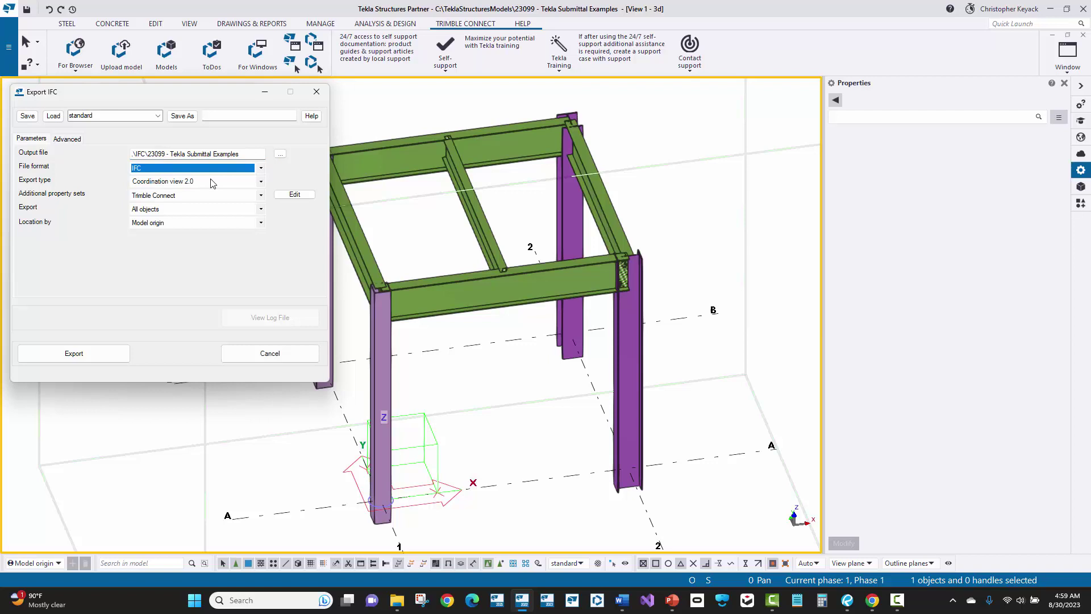
left_click(212, 180)
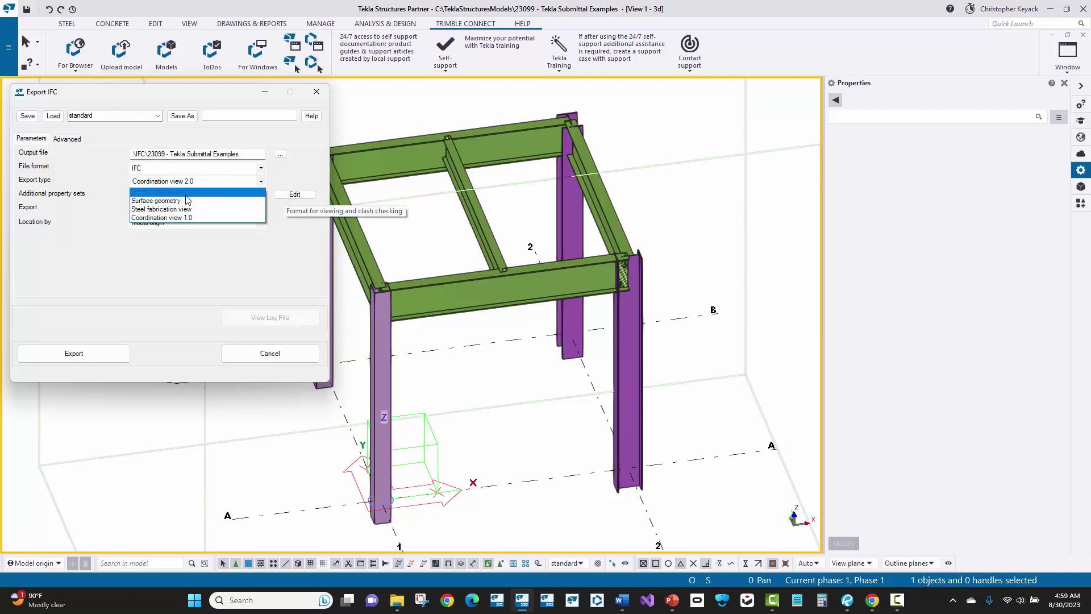
left_click(193, 183)
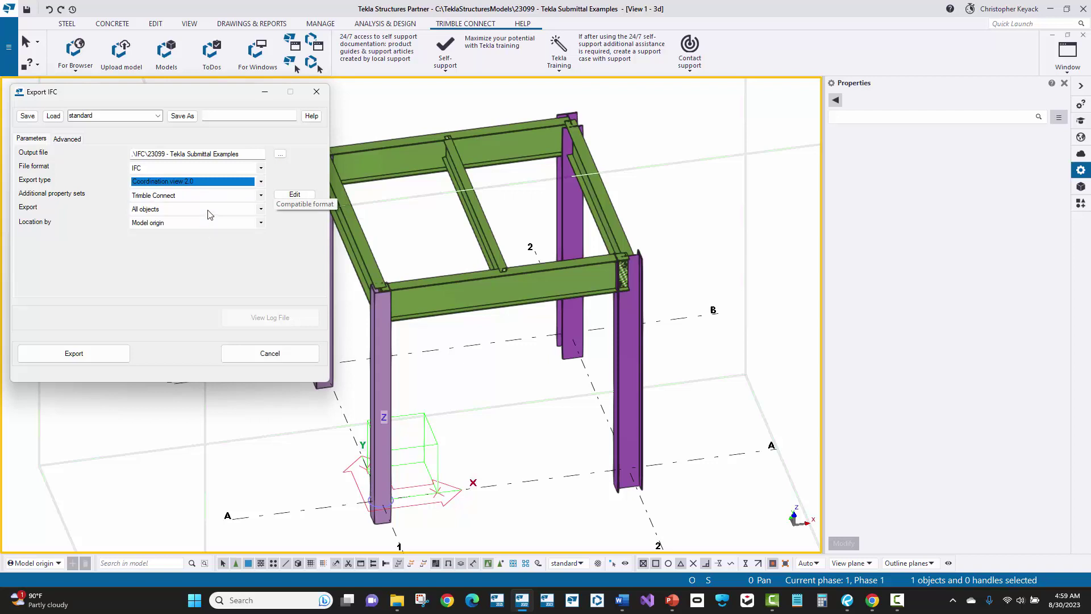
left_click(198, 197)
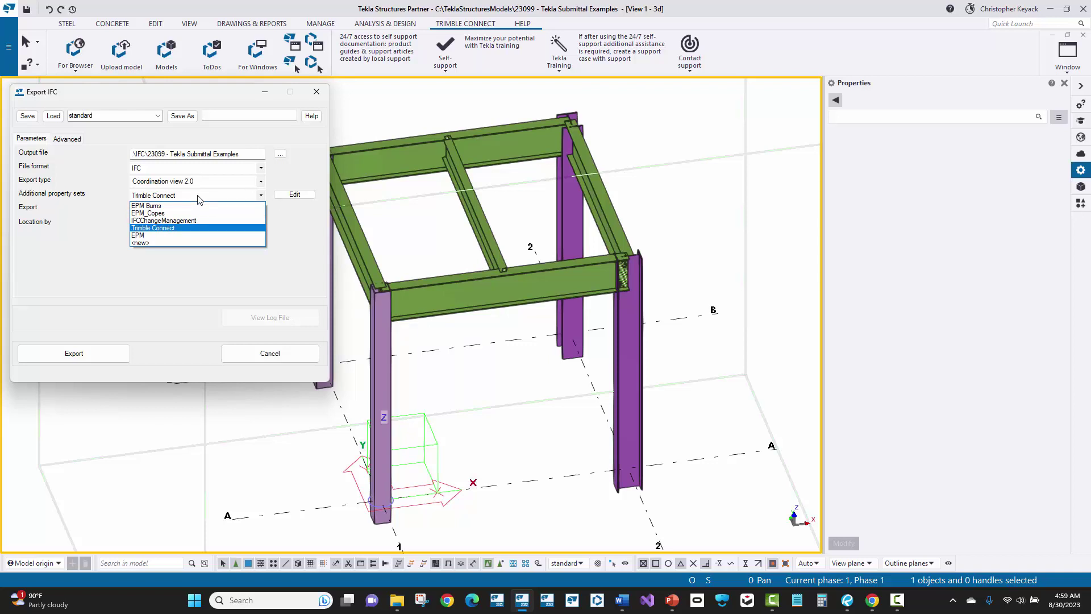
left_click(200, 198)
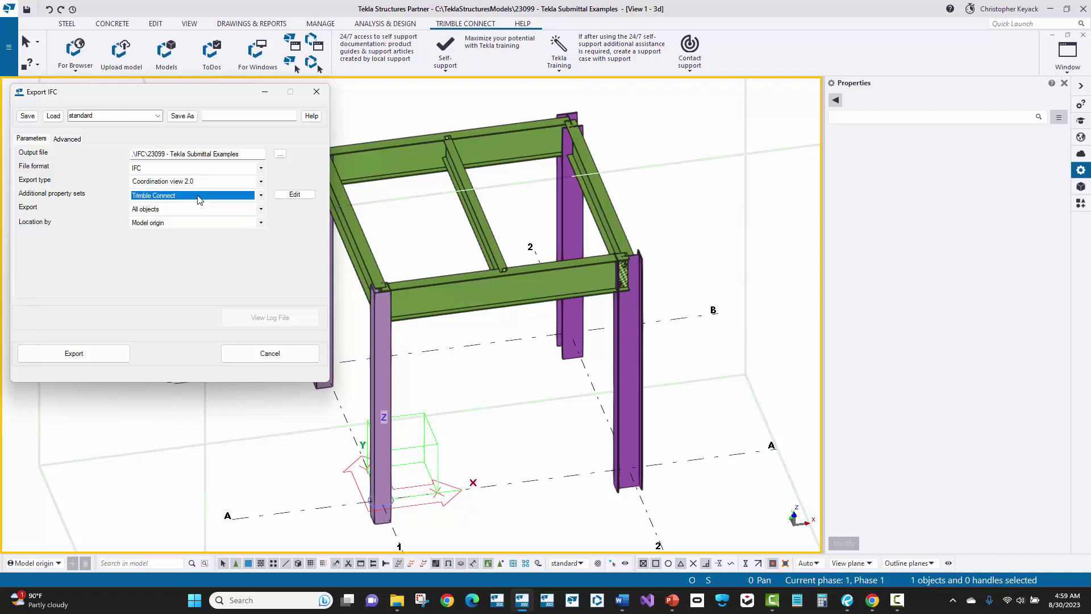
Inspect Trimble Connect.xml's PART attributes such as ASSEMBLY_POS, PART_POS, PROFILE and MATERIAL.
left_click(295, 194)
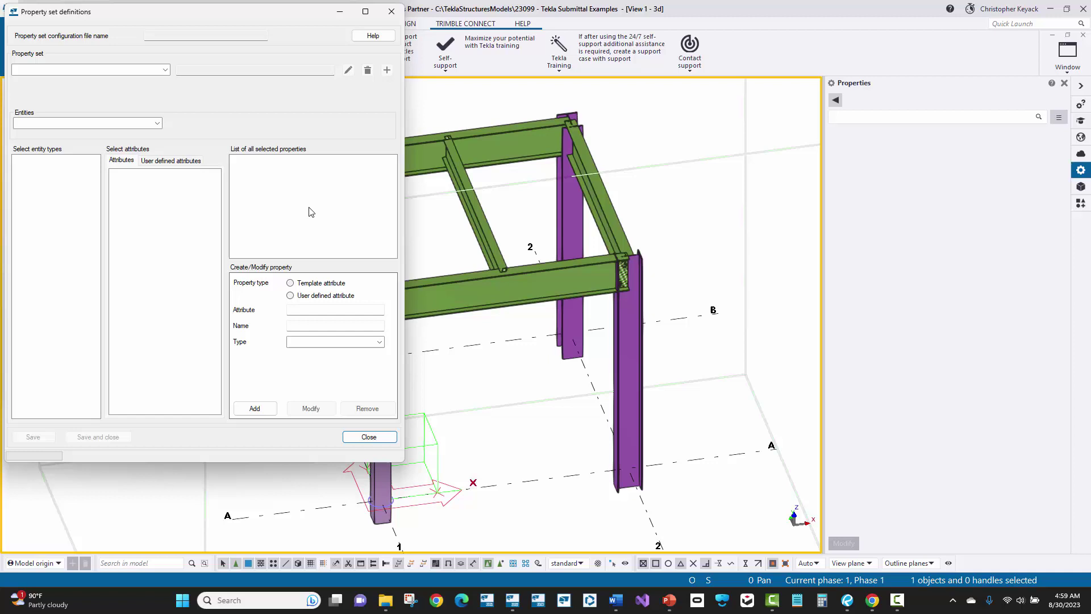
left_click_drag(283, 8, 626, 72)
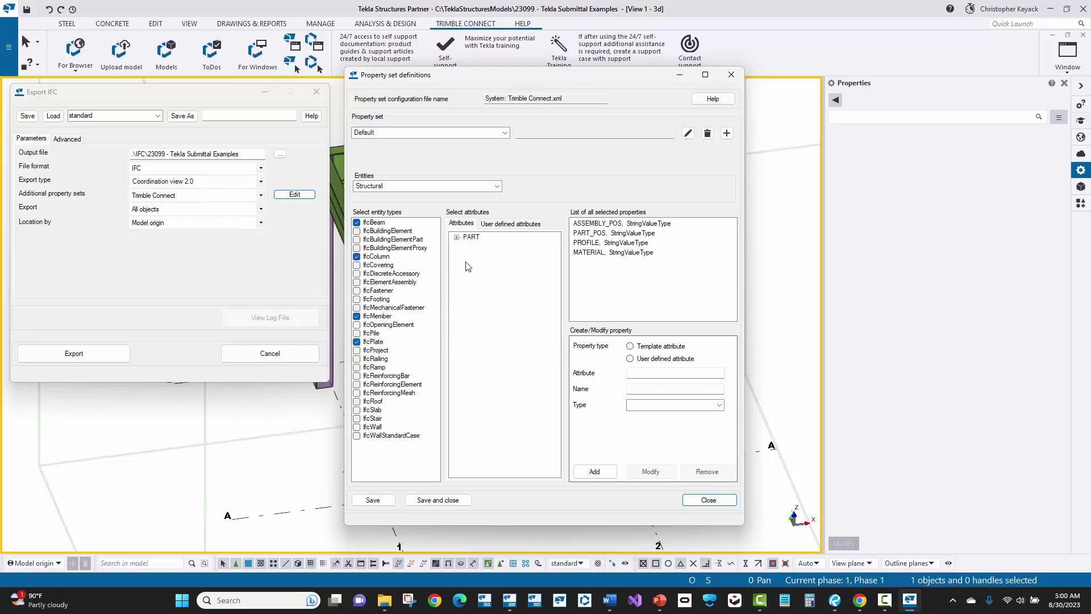
left_click(457, 237)
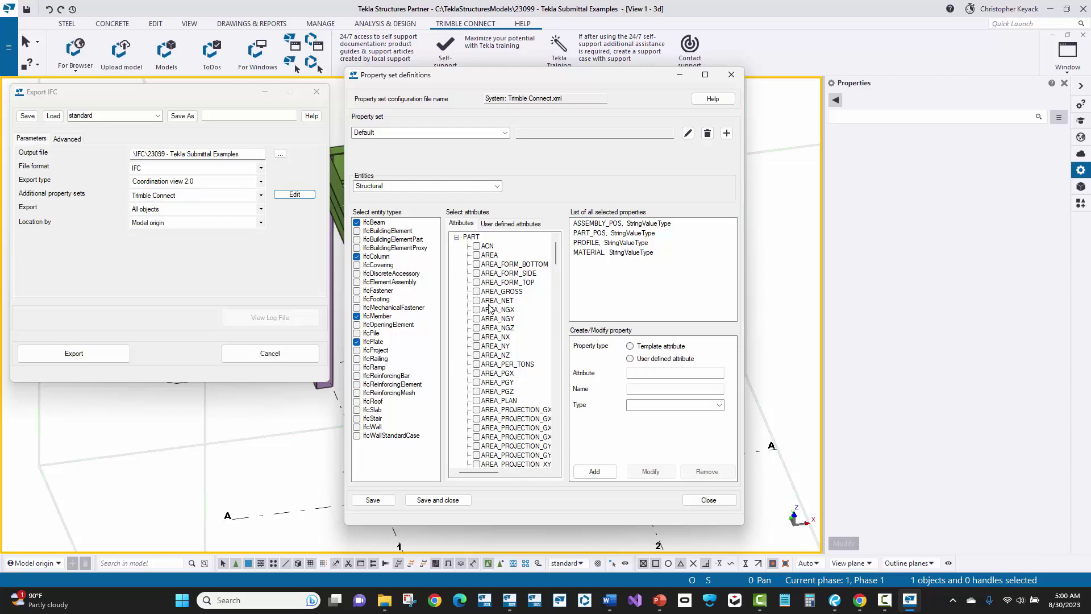
scroll(490, 308, "down", 15)
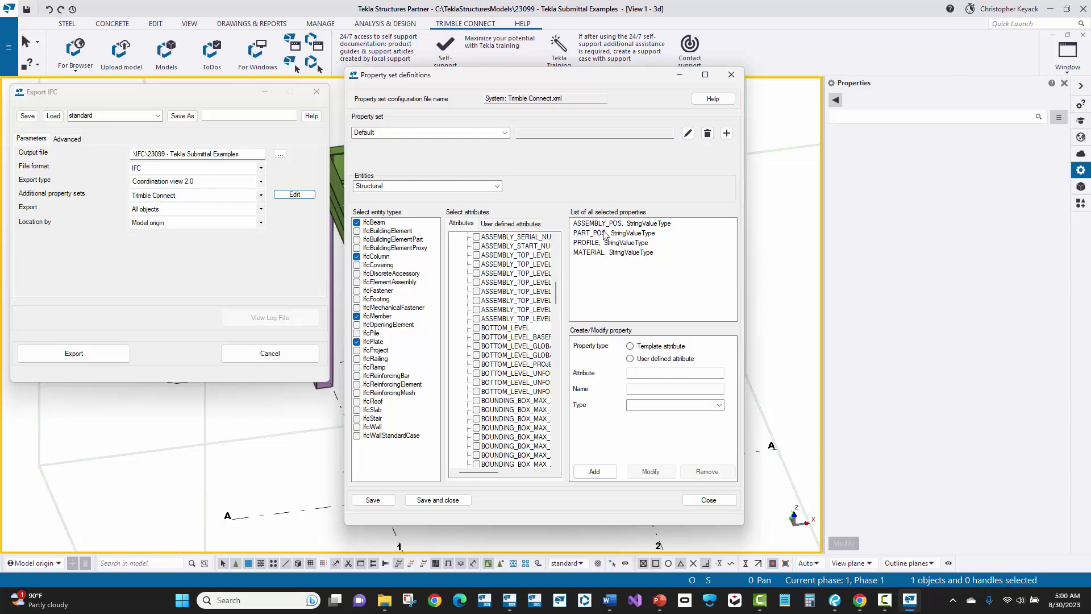
left_click(732, 75)
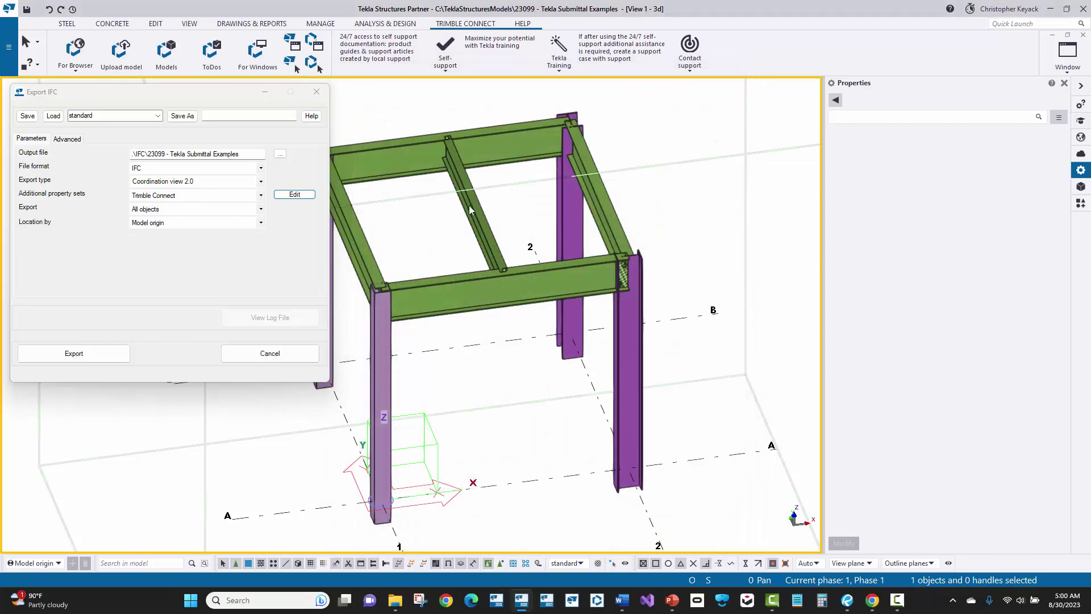
left_click(199, 209)
left_click(199, 214)
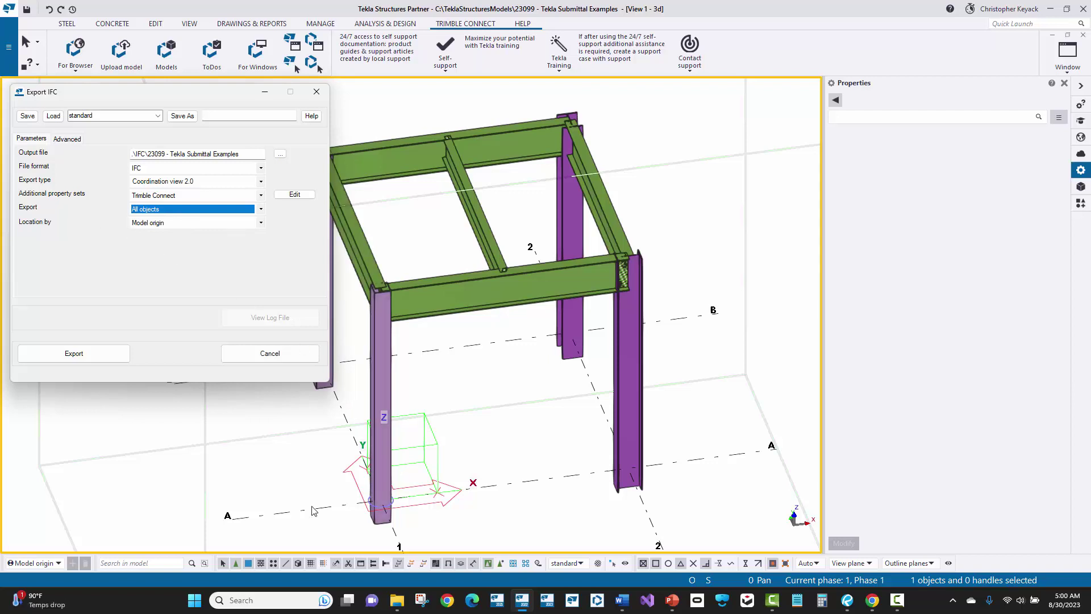
left_click(194, 222)
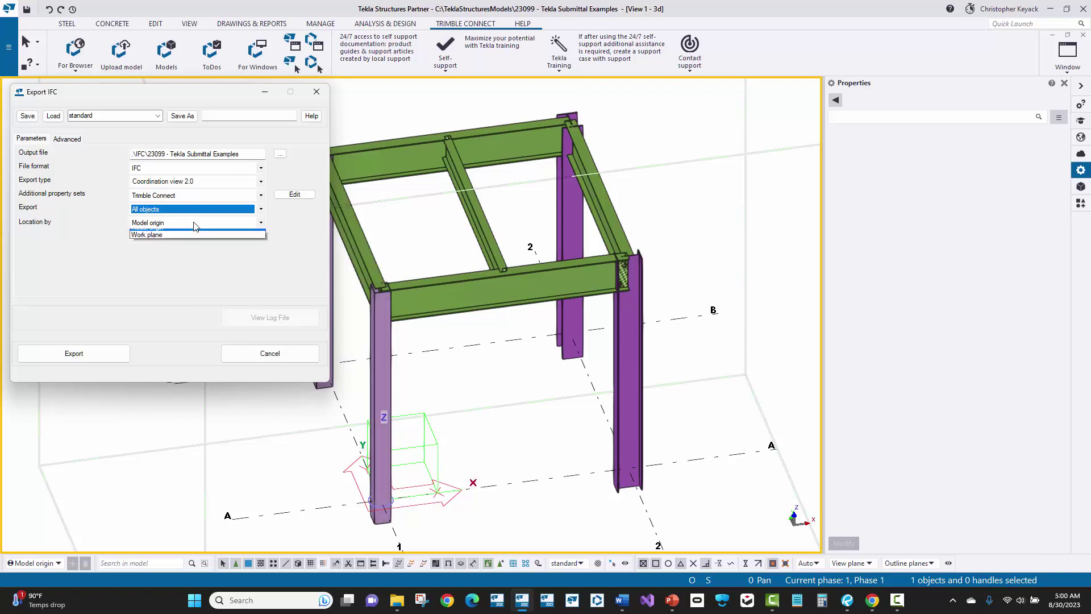
left_click(193, 223)
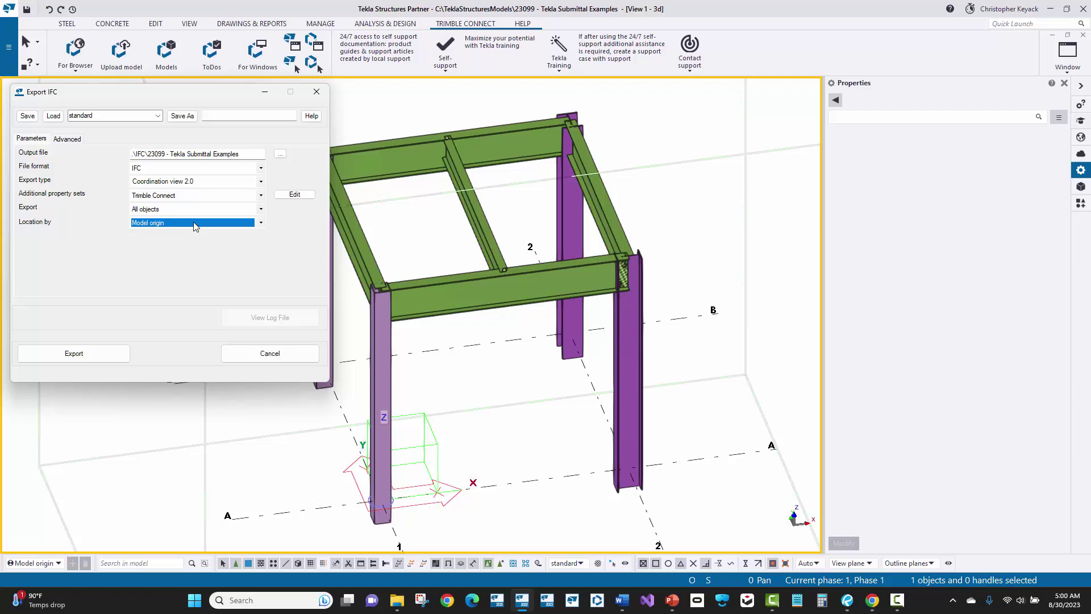
Switch Export IFC to its Advanced tab to review object type and property set options.
left_click(67, 140)
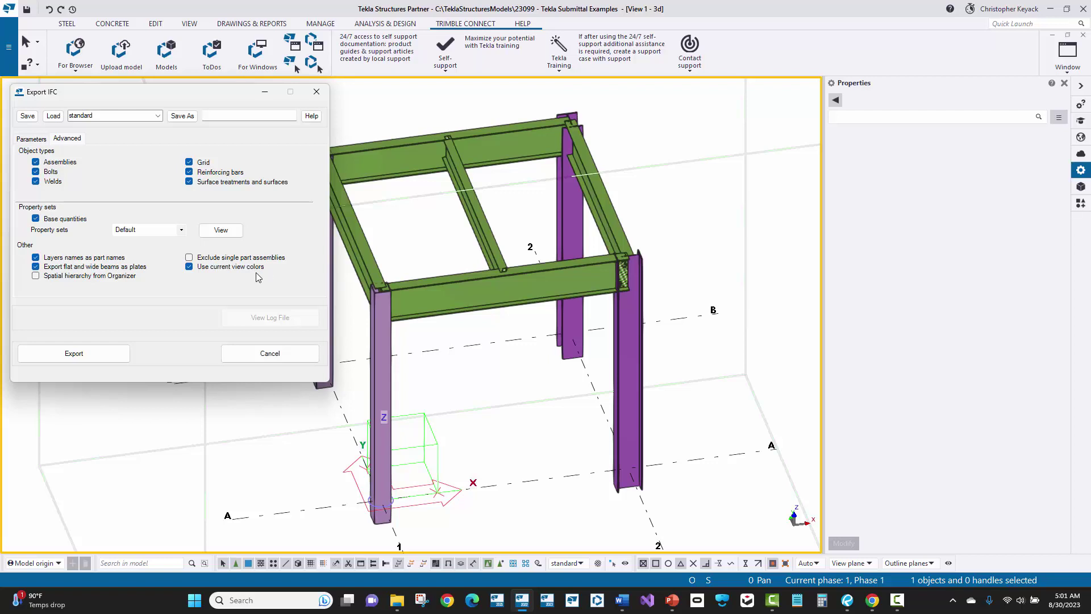
Back on Parameters, confirm the .\IFC output path and keep the standard preset.
left_click(29, 140)
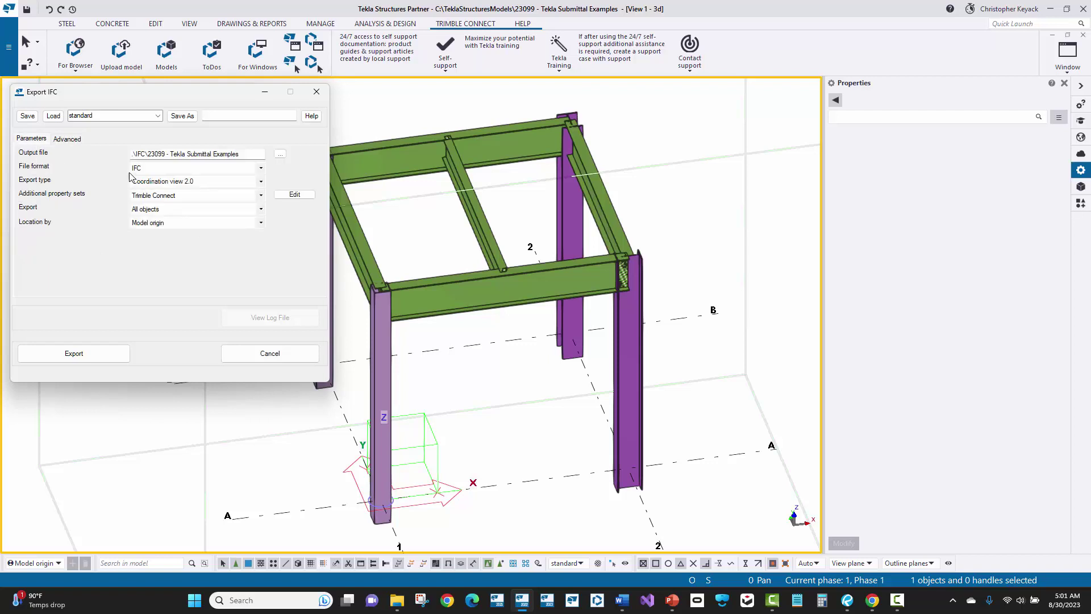
left_click_drag(163, 154, 247, 153)
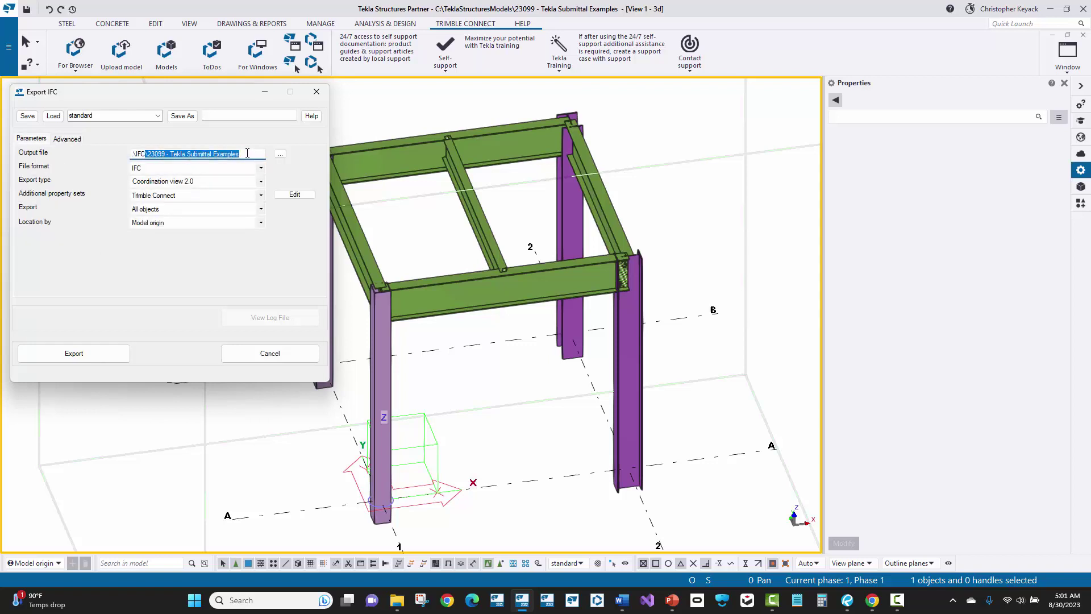
left_click(247, 153)
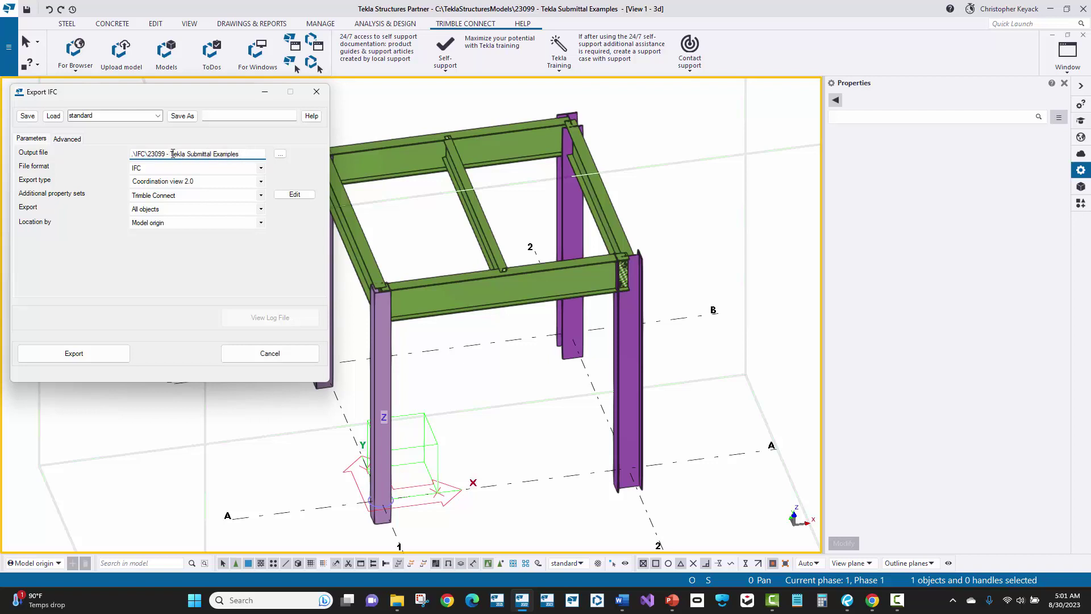
left_click(213, 117)
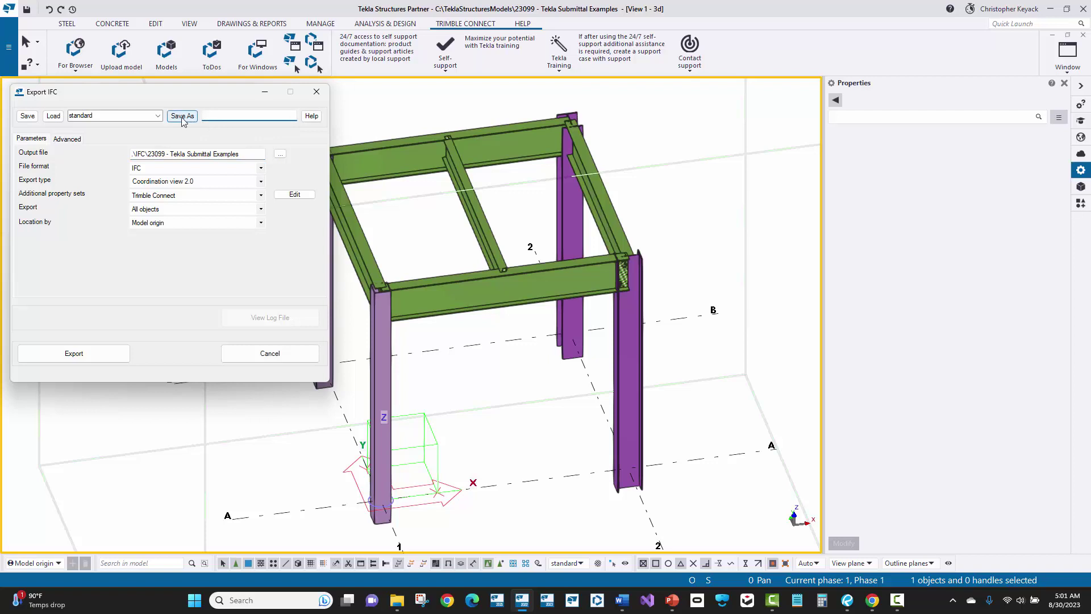
left_click(159, 116)
left_click(158, 116)
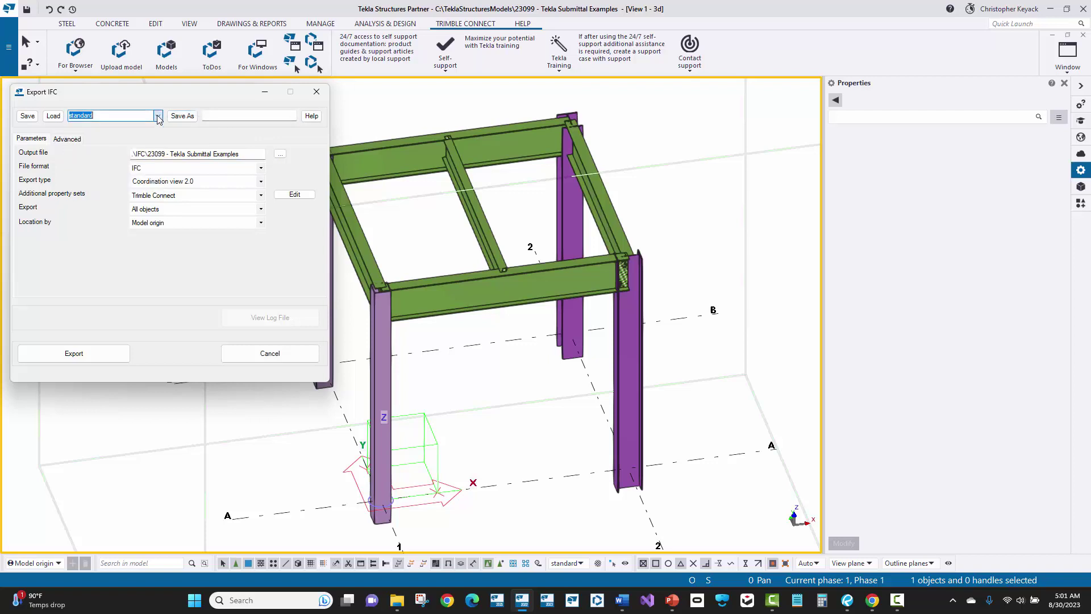
left_click(157, 115)
left_click(159, 116)
Export the frame to IFC and locate the new .ifc file in the model's IFC folder.
left_click(74, 353)
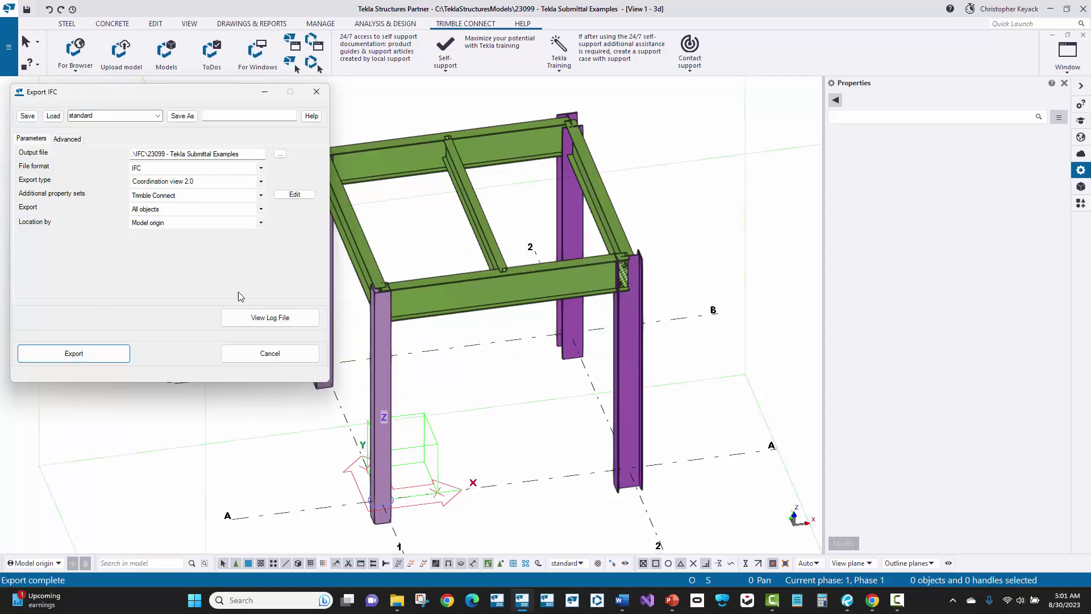
left_click(317, 92)
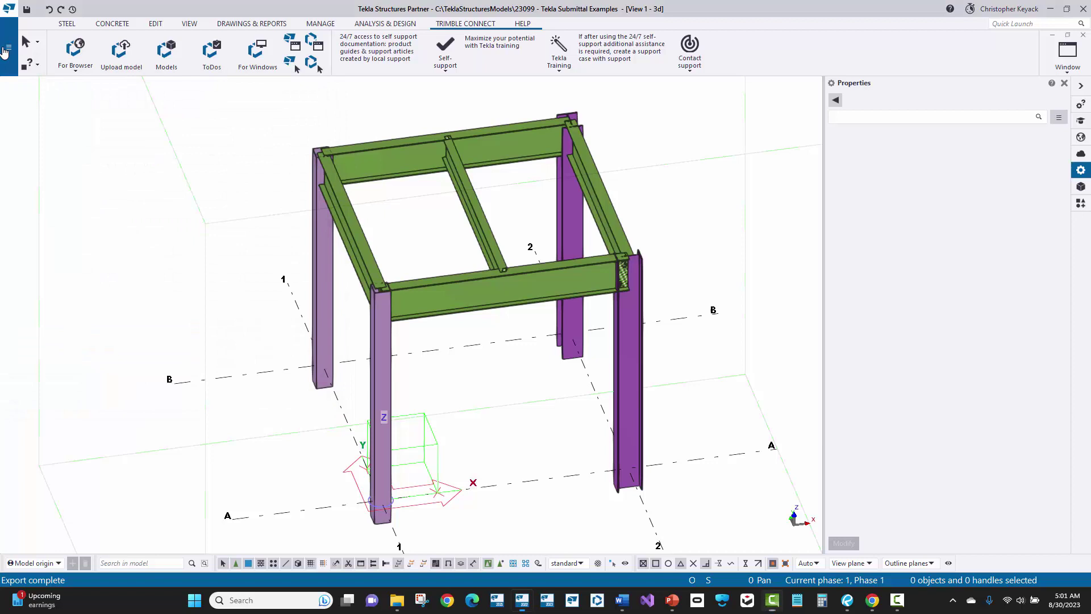
left_click(5, 49)
left_click(63, 160)
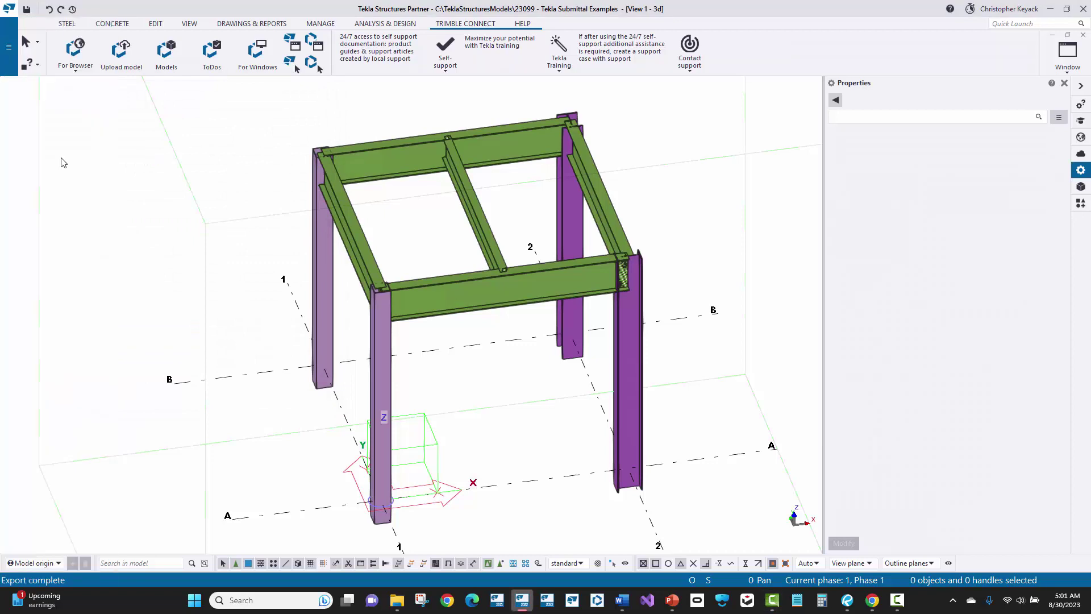
double_click(236, 337)
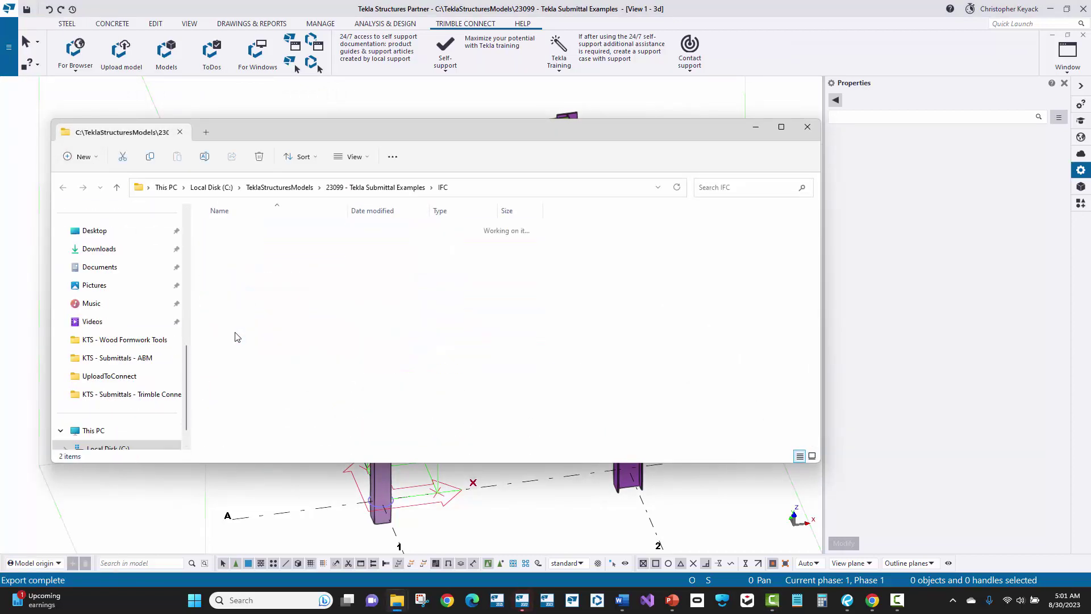
left_click(263, 234)
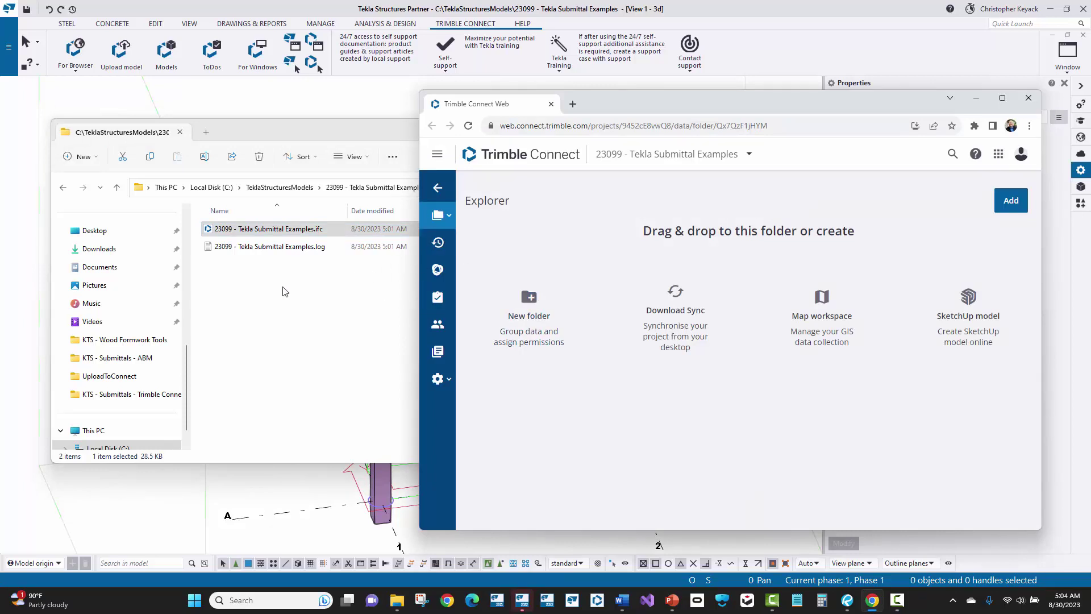
Drag '23099 - Tekla Submittal Examples.ifc' into the project's Upload files drop area.
left_click(1010, 205)
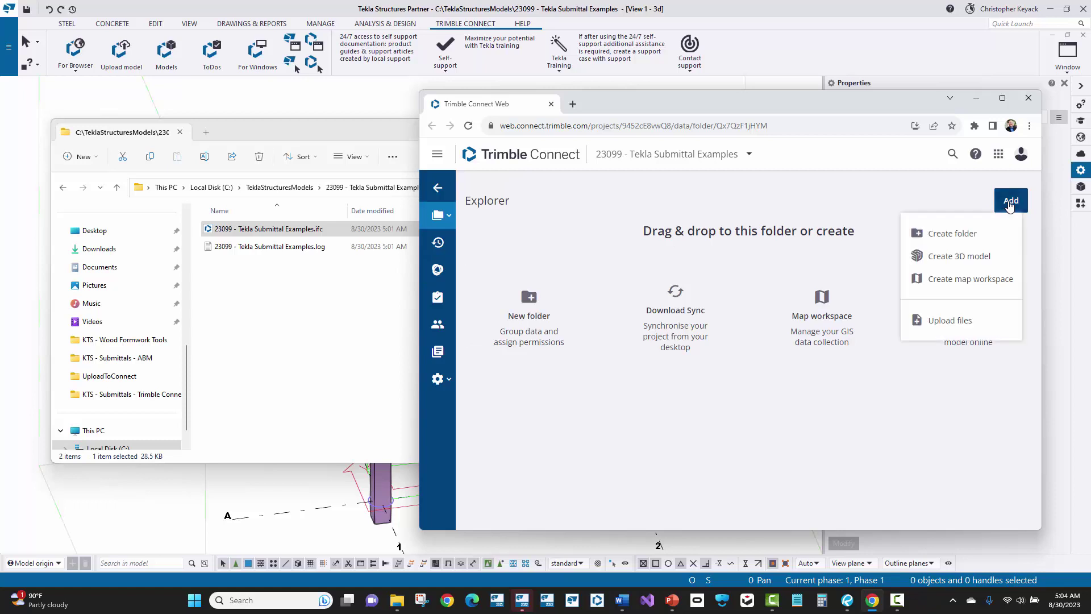
left_click(947, 322)
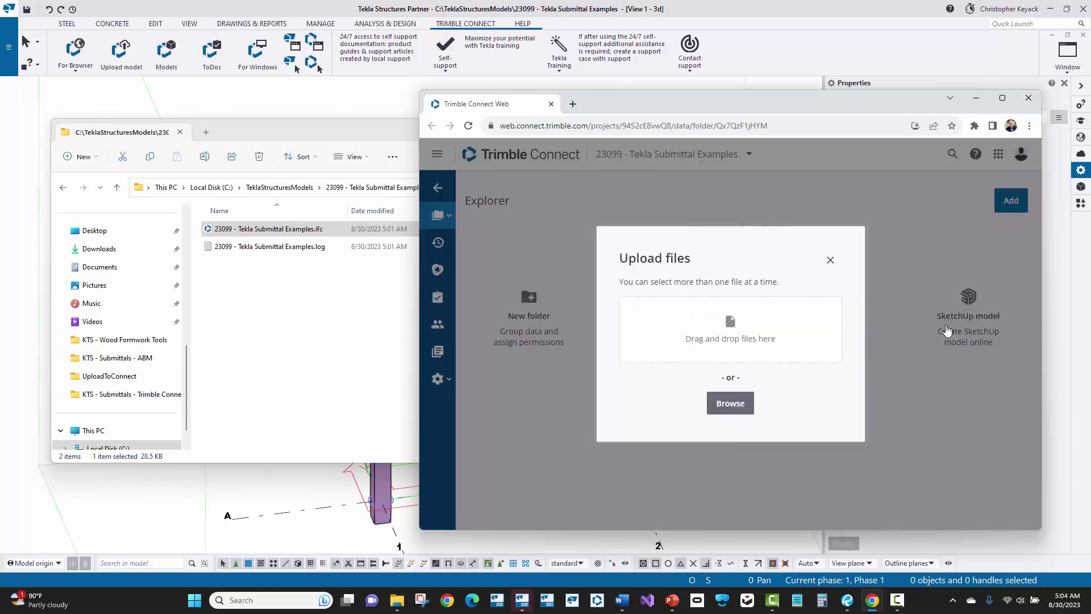
left_click(252, 230)
left_click_drag(237, 237, 739, 330)
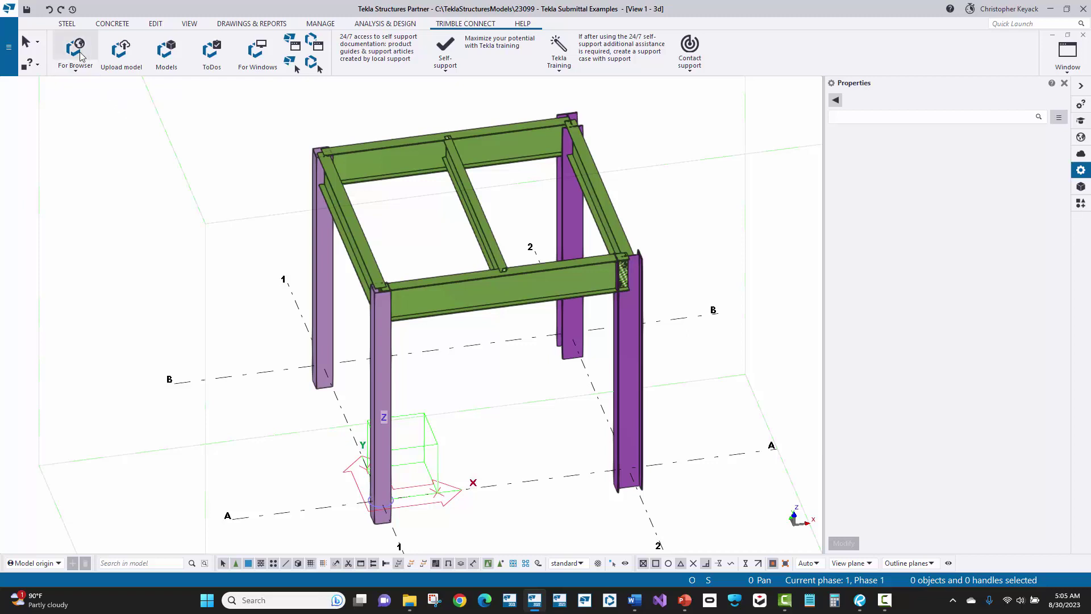
Save and upload the full steel frame model to Trimble Connect, closing the completion notice.
left_click(122, 50)
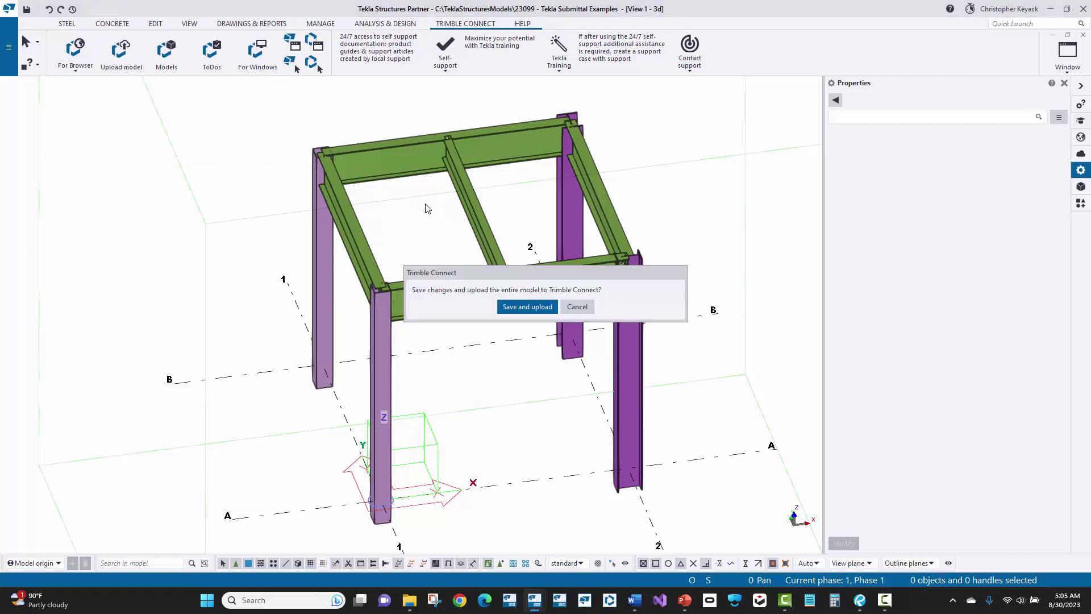
left_click(521, 311)
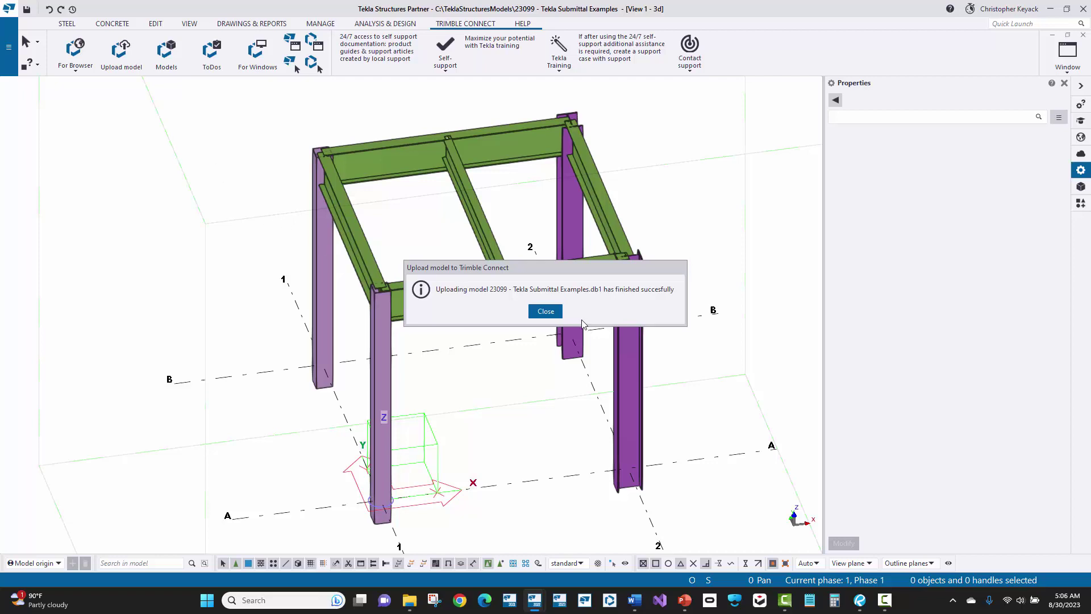
left_click(543, 313)
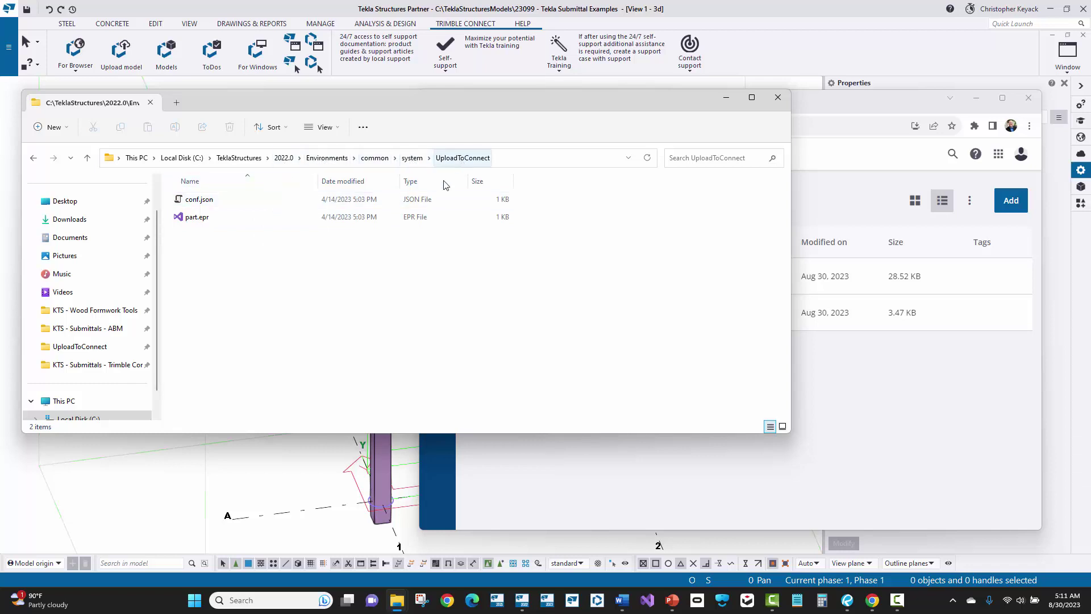
Copy conf.json and part.epr from the UploadToConnect folder, then close that Explorer window.
left_click_drag(253, 265, 183, 199)
right_click(190, 205)
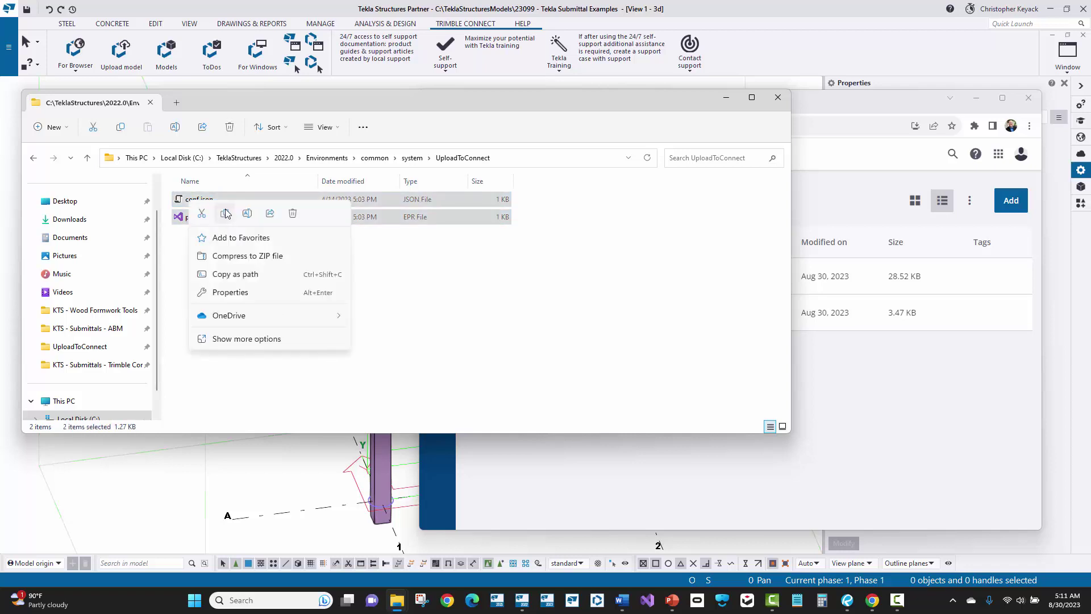
left_click(224, 213)
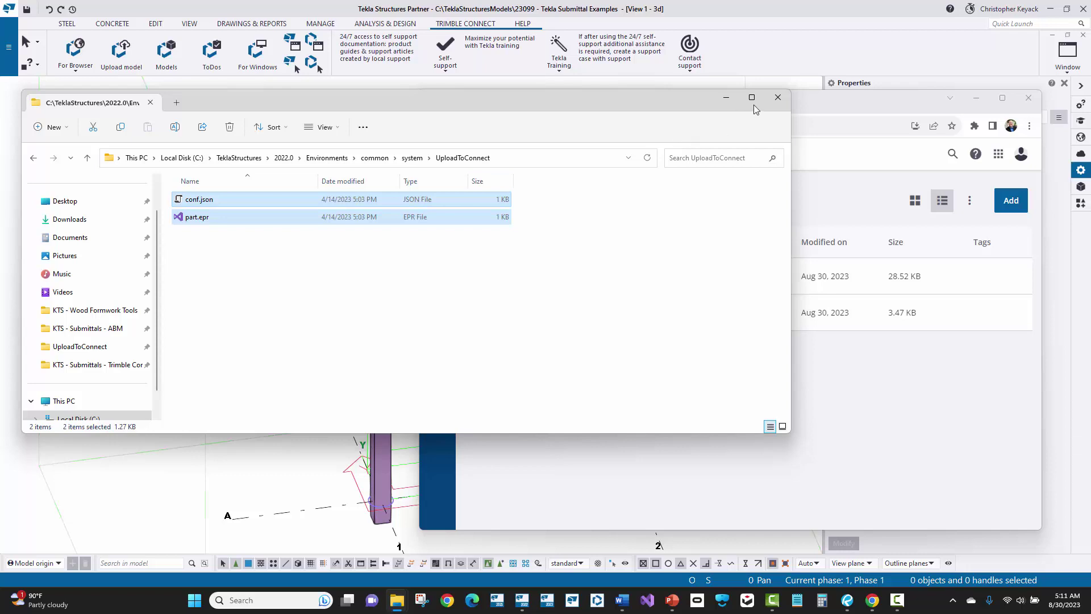
left_click(778, 98)
left_click(9, 47)
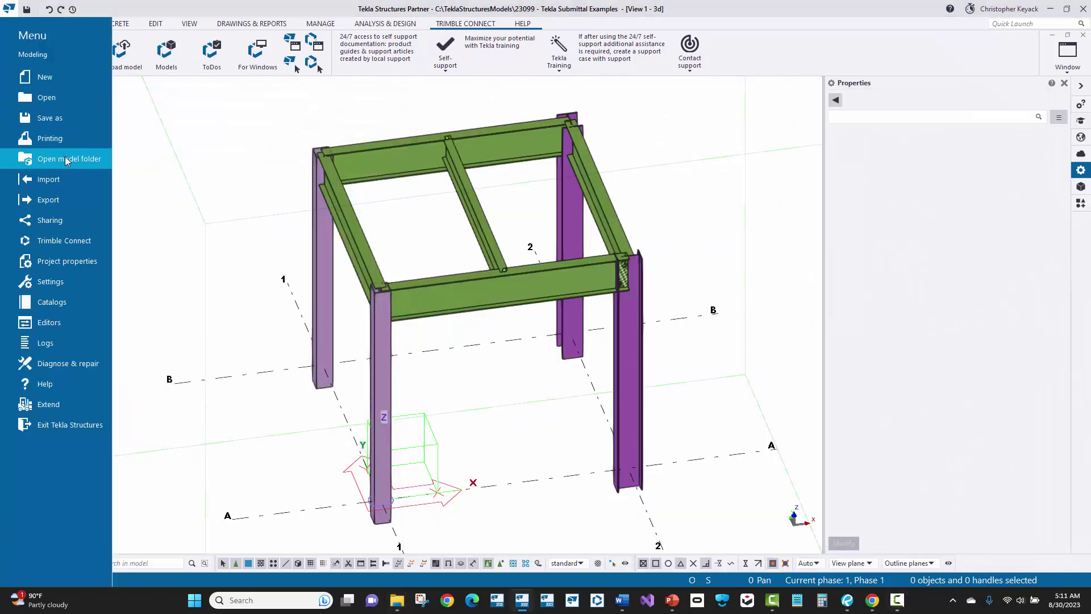
Paste conf.json and part.epr into the model's attributes folder, then bring up conf.json's file options.
left_click(198, 169)
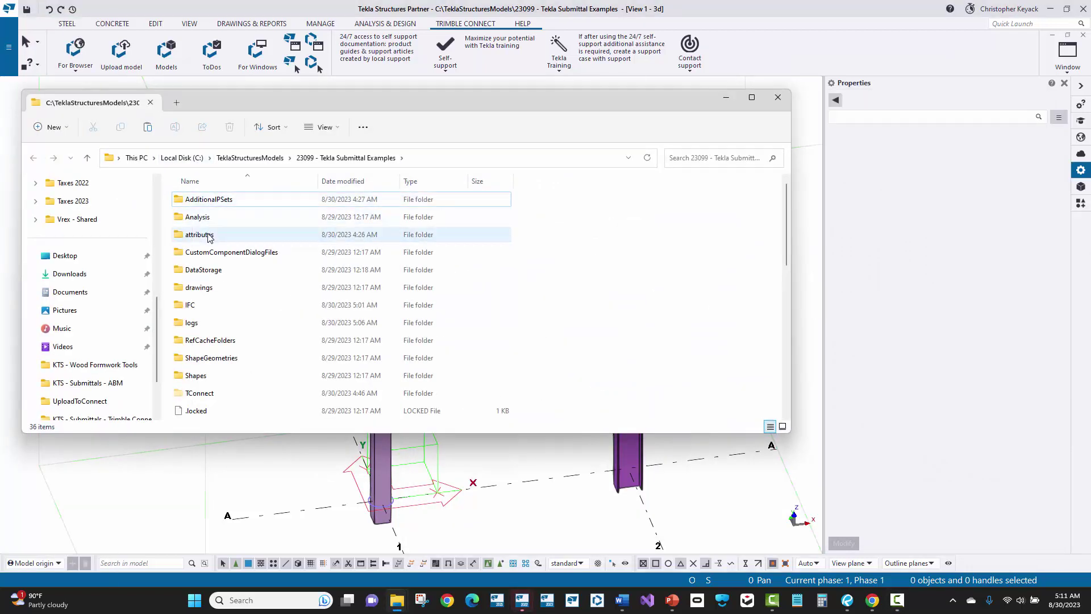
double_click(208, 235)
right_click(614, 210)
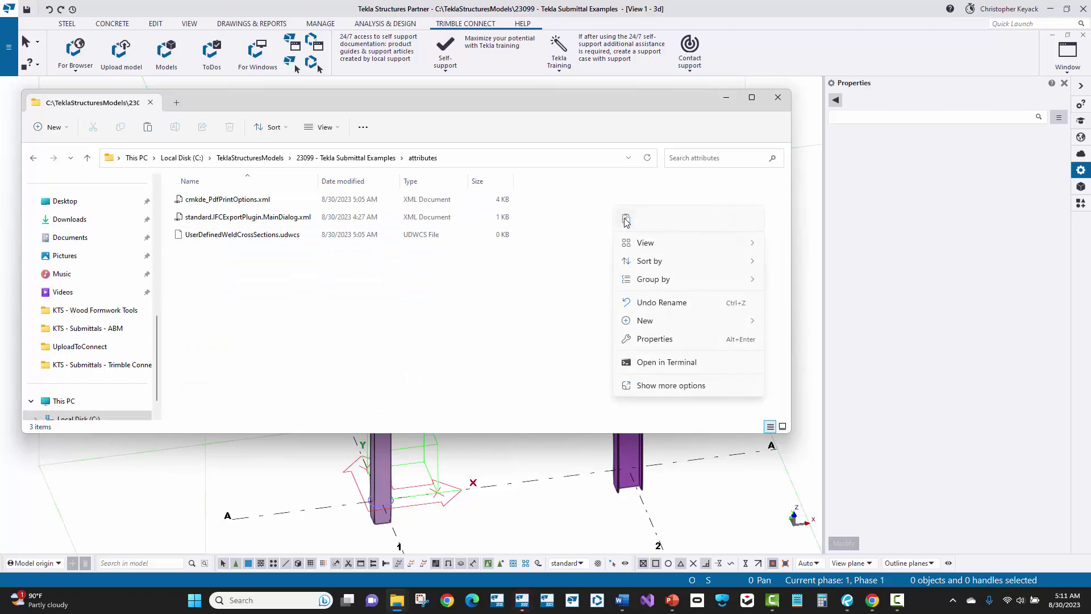
key("Escape")
key("ctrl+v")
left_click(287, 348)
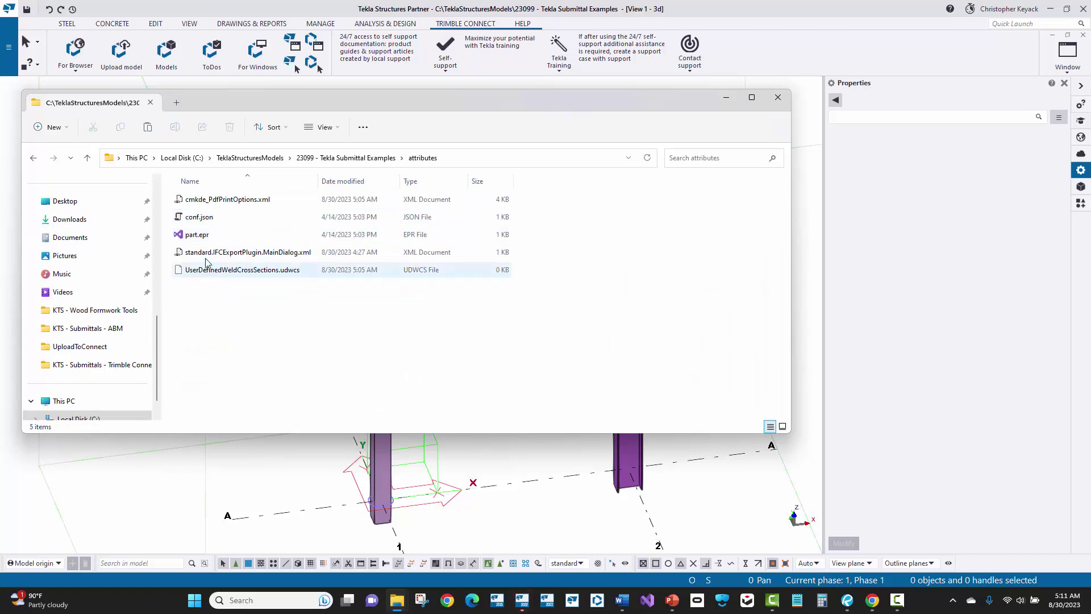
right_click(221, 221)
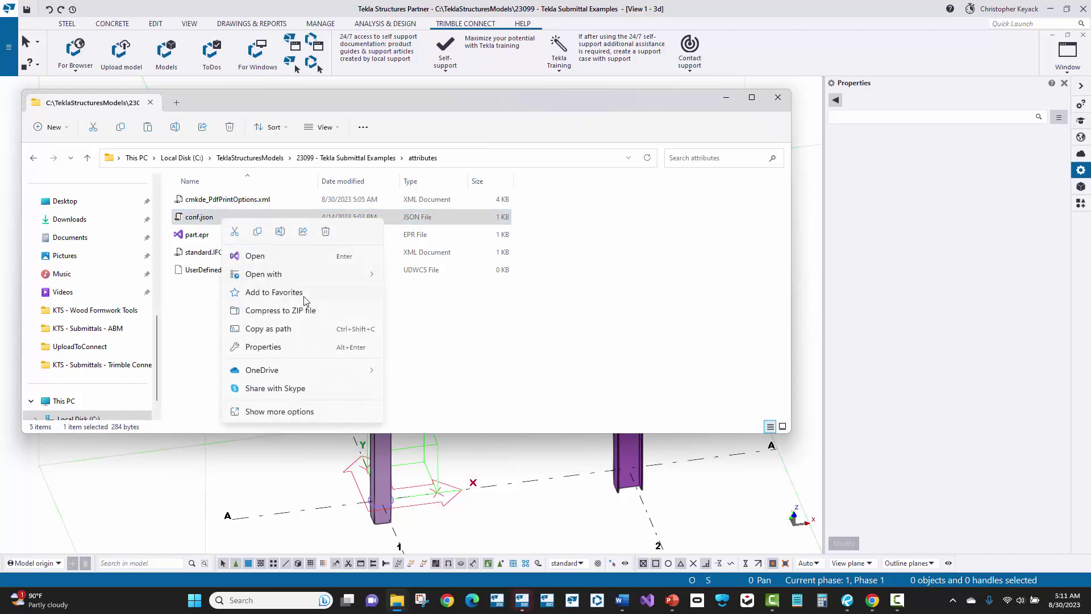
Open conf.json in Notepad and move the window aside to read its export flags.
mouse_move(372, 273)
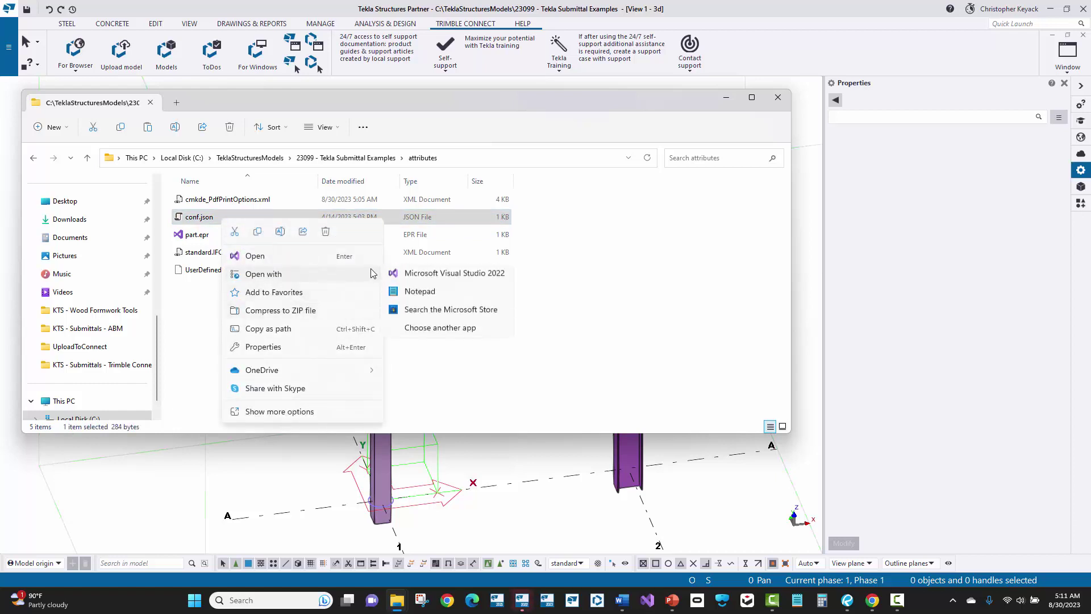
left_click(420, 291)
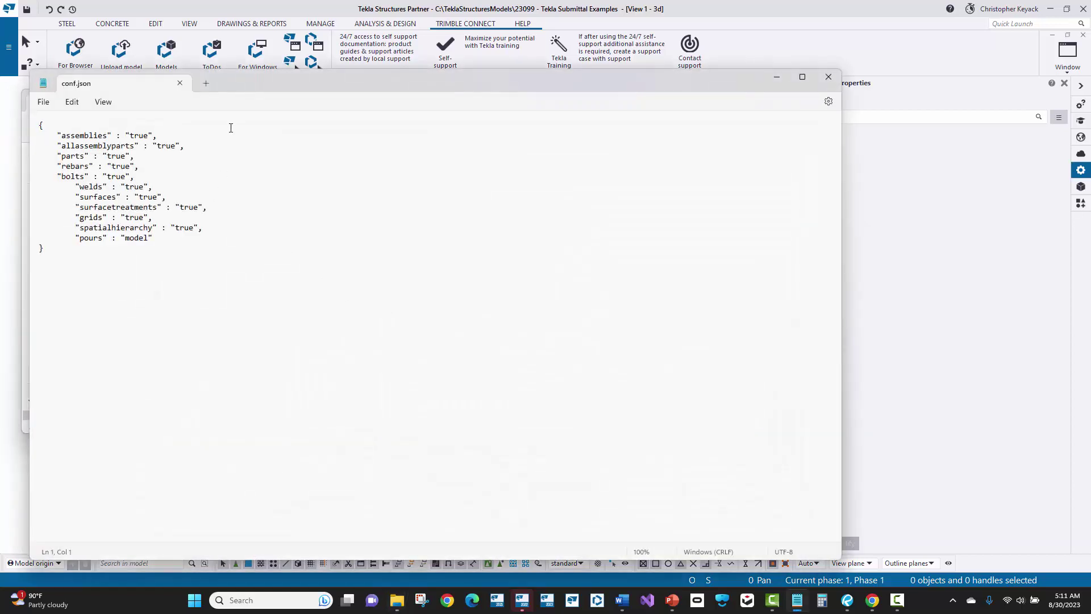
left_click_drag(234, 84, 468, 99)
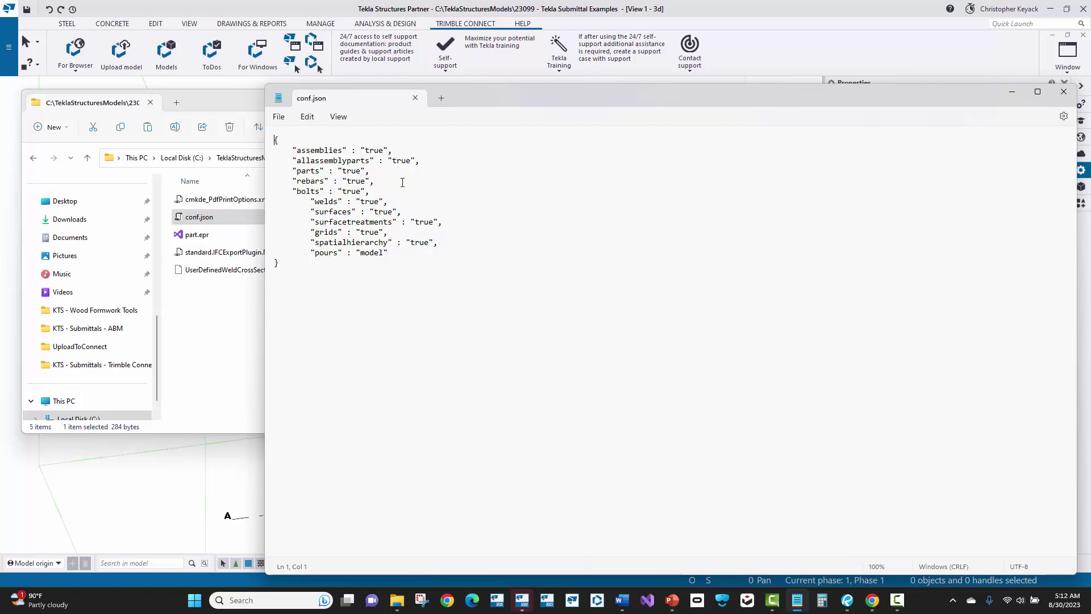
Close conf.json and open part.epr in Notepad.
left_click(1064, 92)
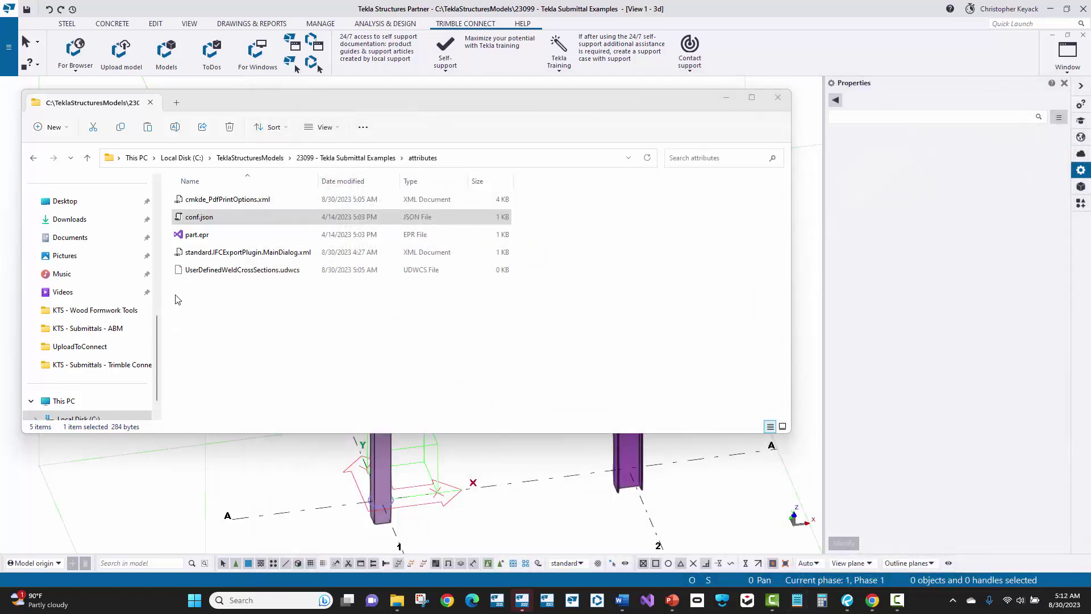
left_click(205, 235)
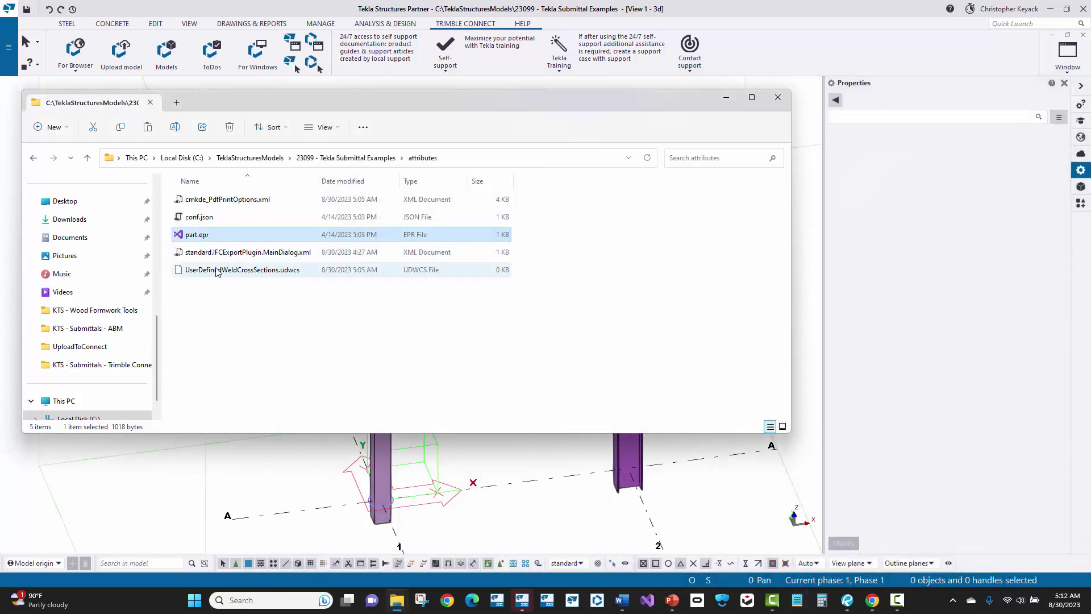
right_click(213, 236)
mouse_move(253, 295)
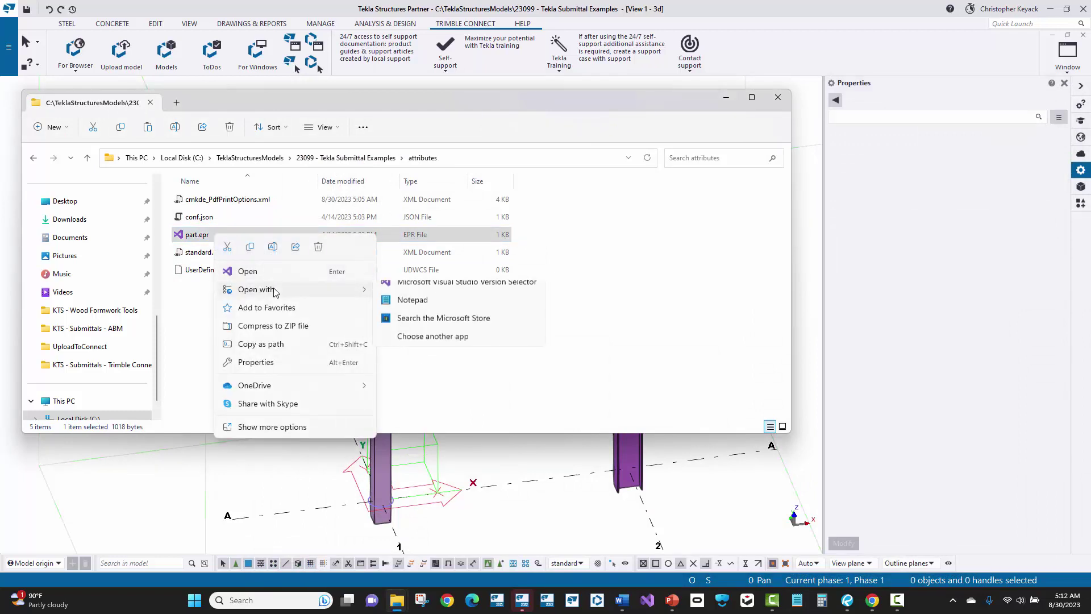
left_click(415, 313)
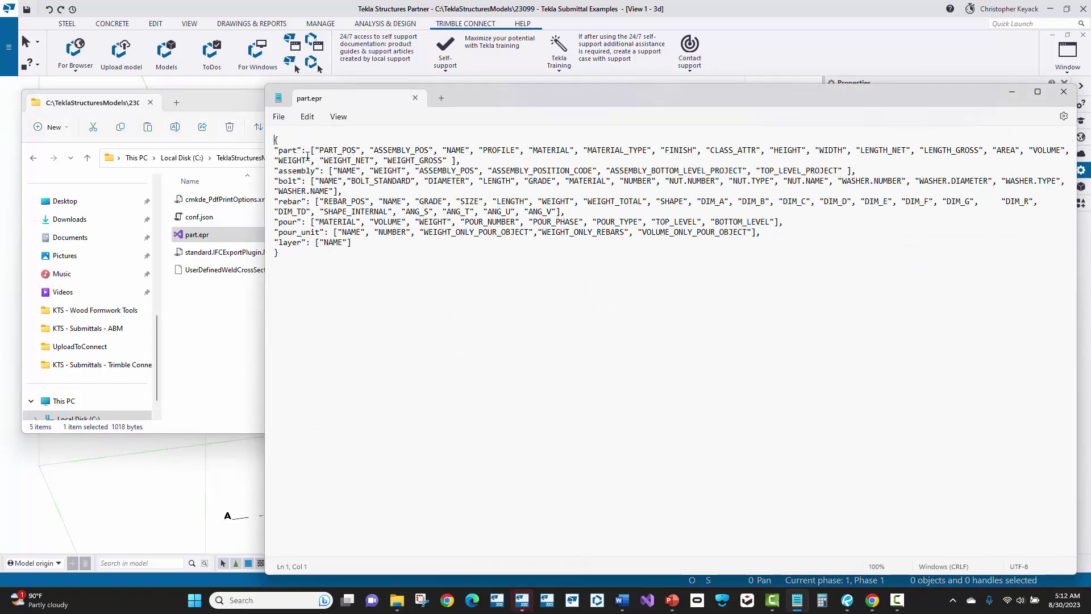
Turn off word wrap so the part, assembly and rebar property lists each fit one line.
left_click_drag(278, 152, 295, 153)
left_click(338, 116)
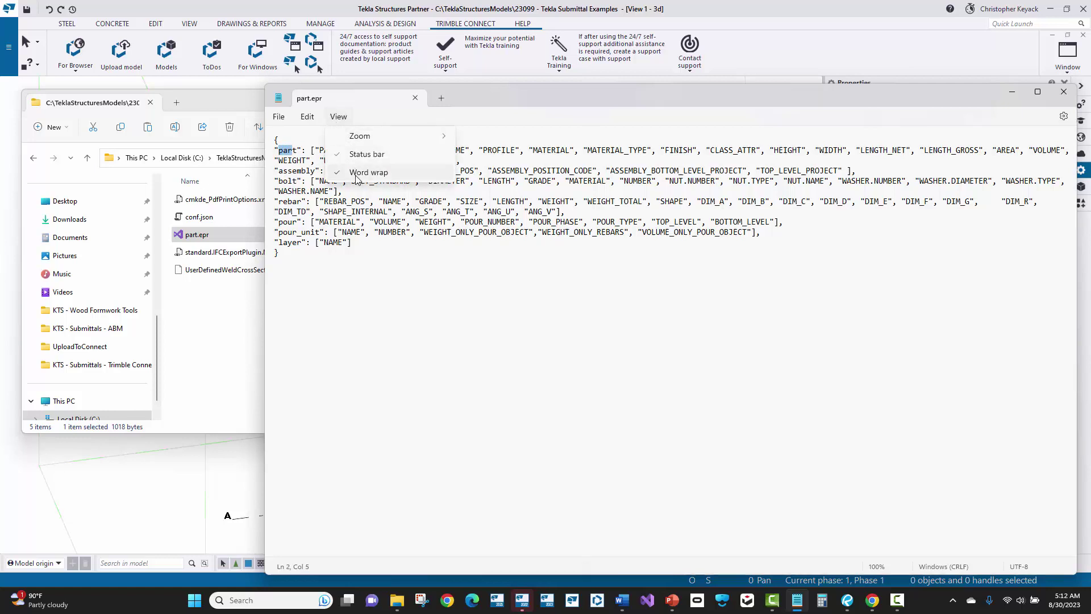
left_click(364, 171)
left_click(283, 159)
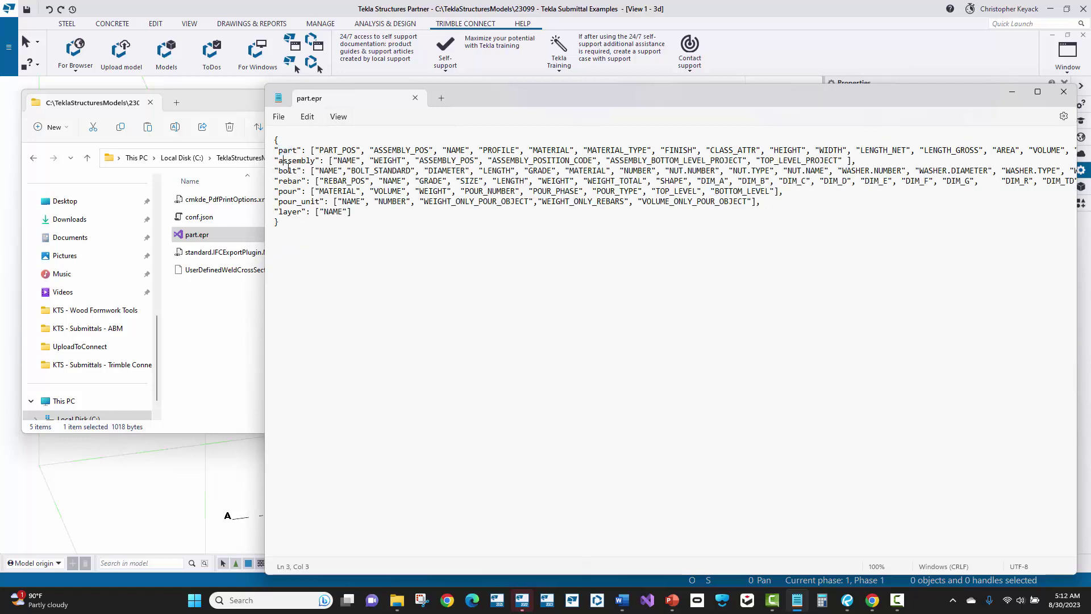
left_click(283, 182)
Close part.epr in Notepad and return to the attributes folder window.
left_click(1060, 95)
left_click(443, 348)
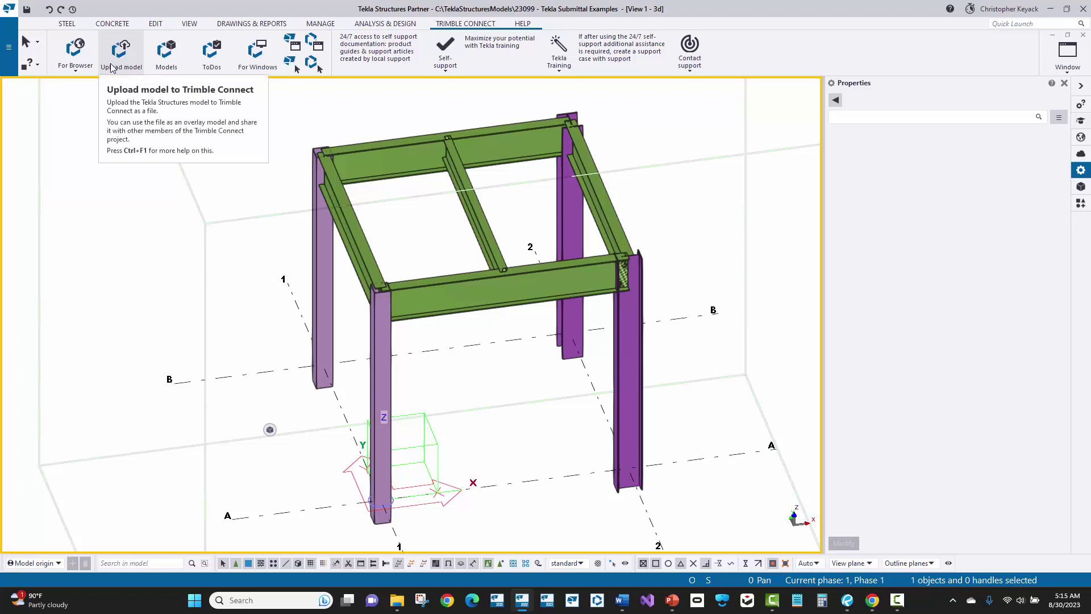
Search Tekla's Advanced options for 'conne' with In all categories enabled.
left_click(8, 63)
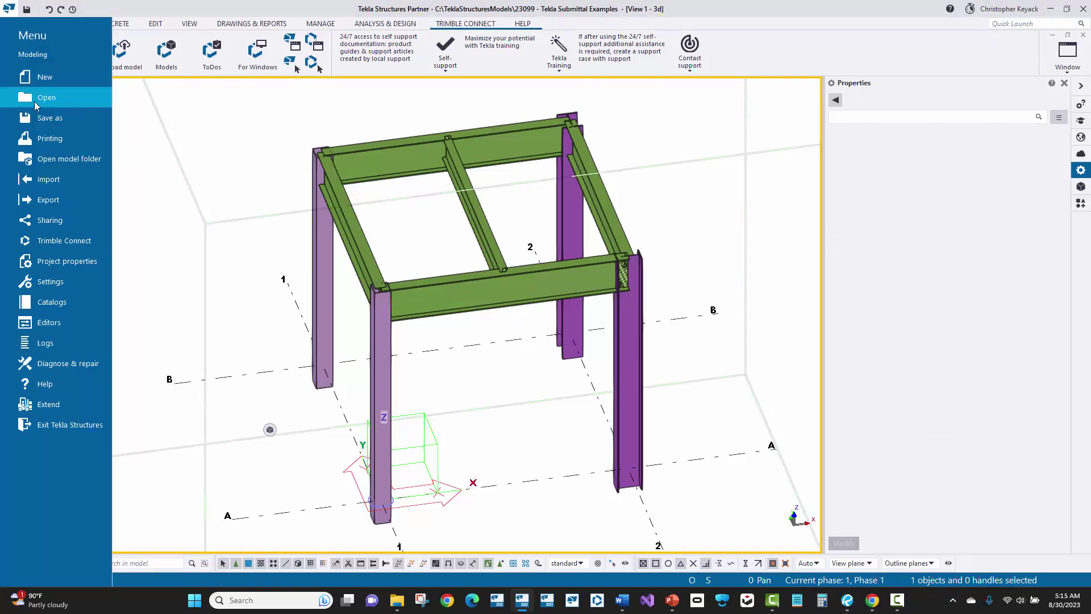
left_click(81, 282)
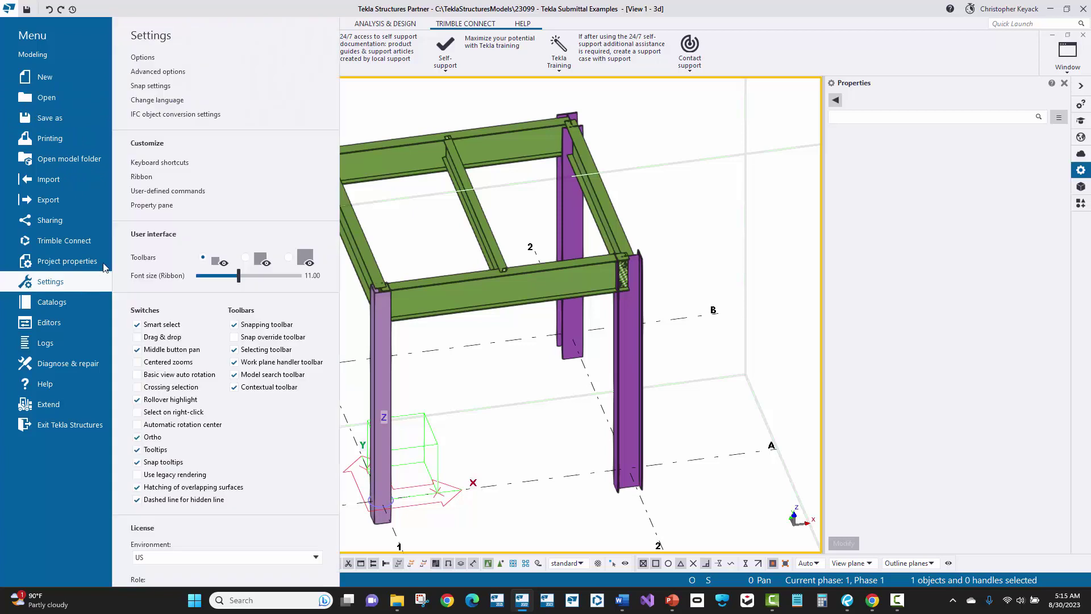
left_click(199, 72)
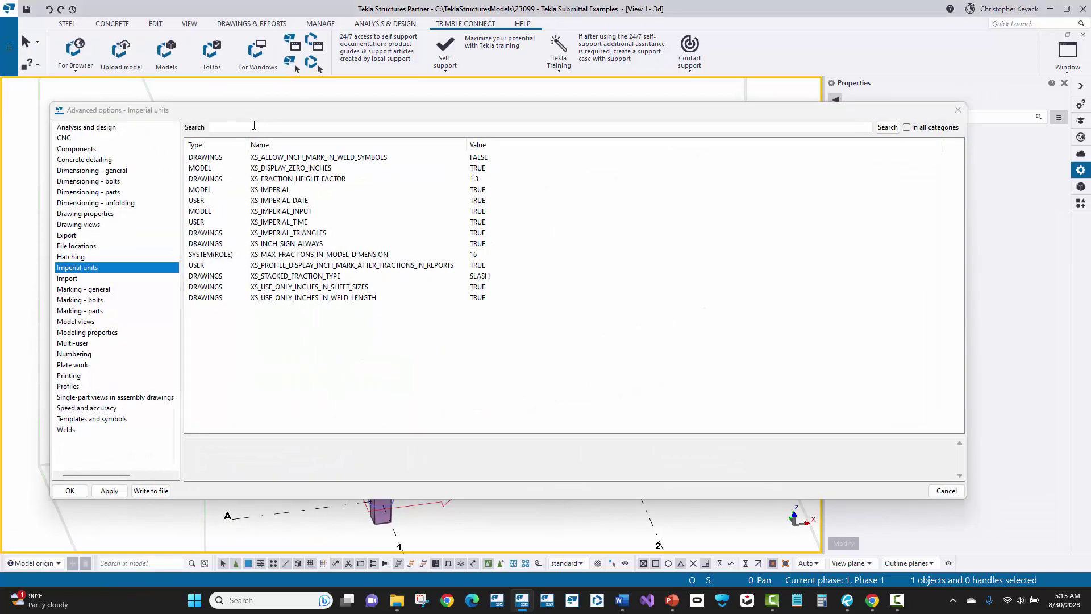
type("c")
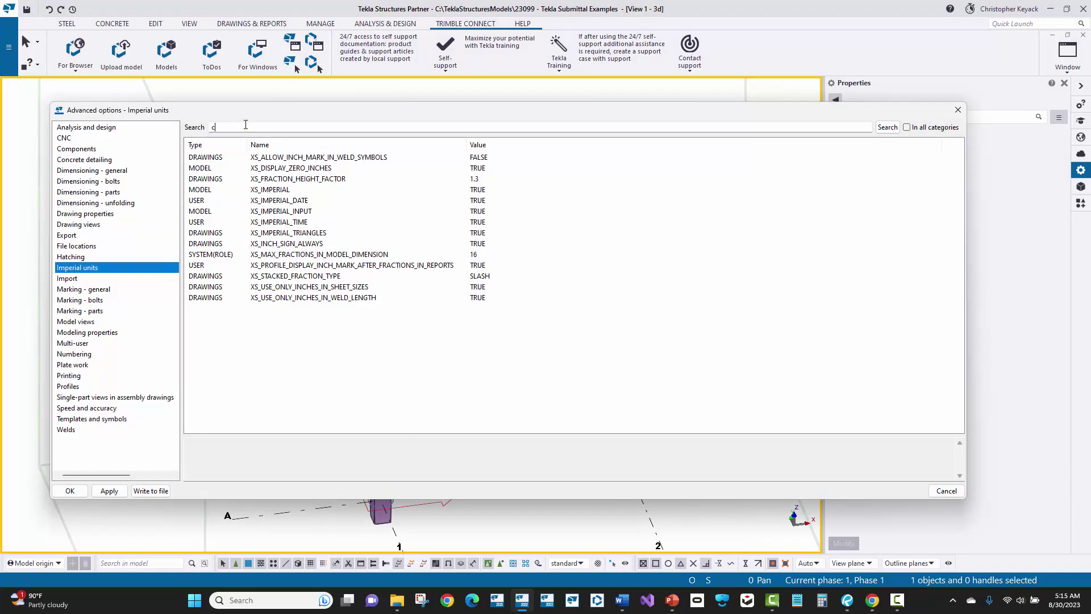
type("onnect")
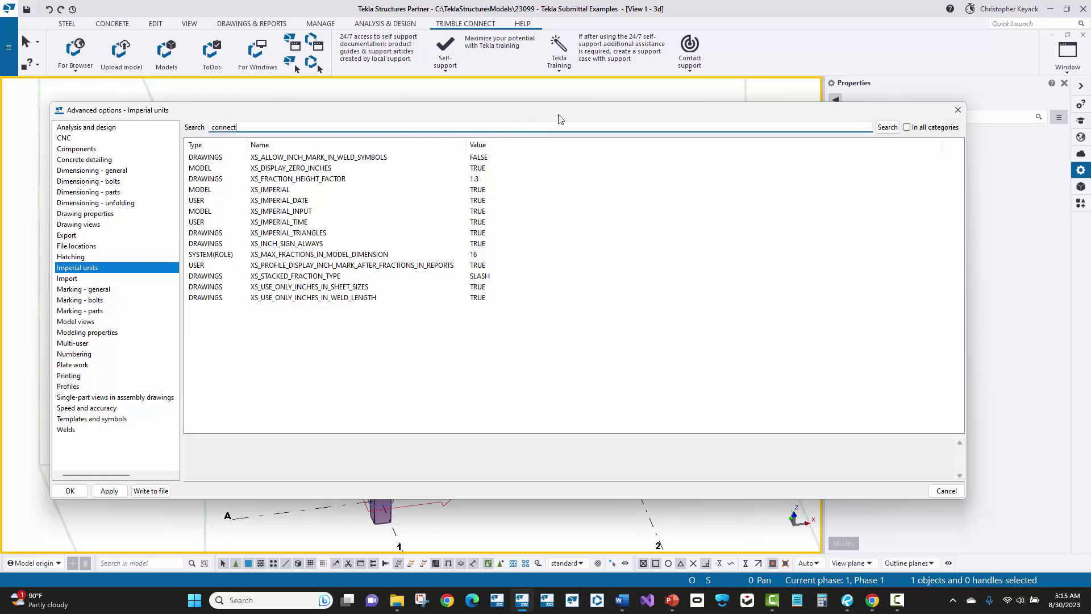
left_click(907, 127)
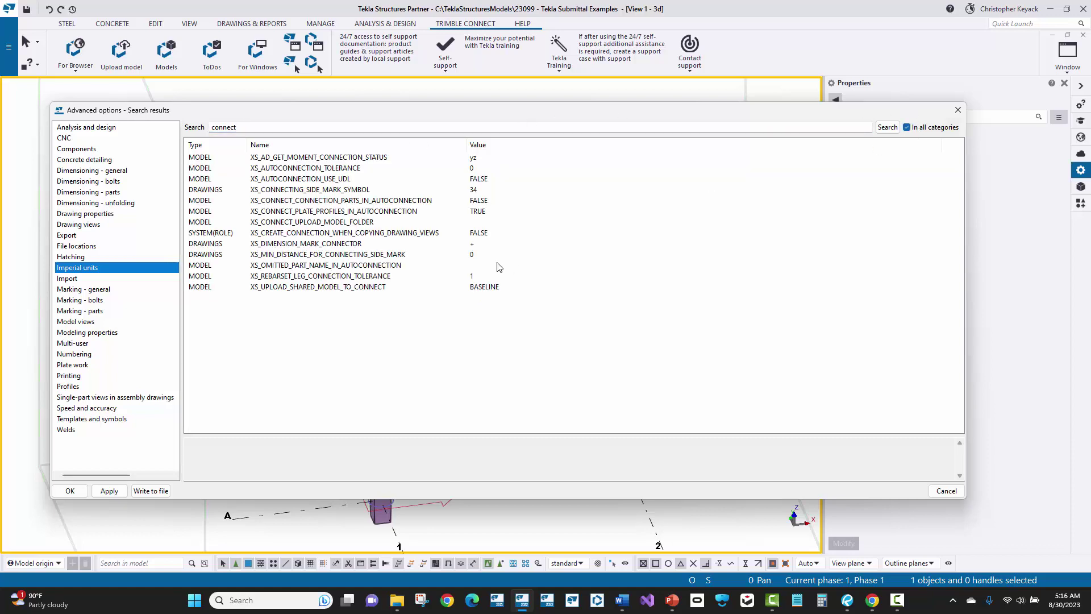
Read the XS_CONNECT_UPLOAD_MODEL_FOLDER and XS_UPLOAD_SHARED_MODEL_TO_CONNECT (default BASELINE) descriptions.
left_click(342, 223)
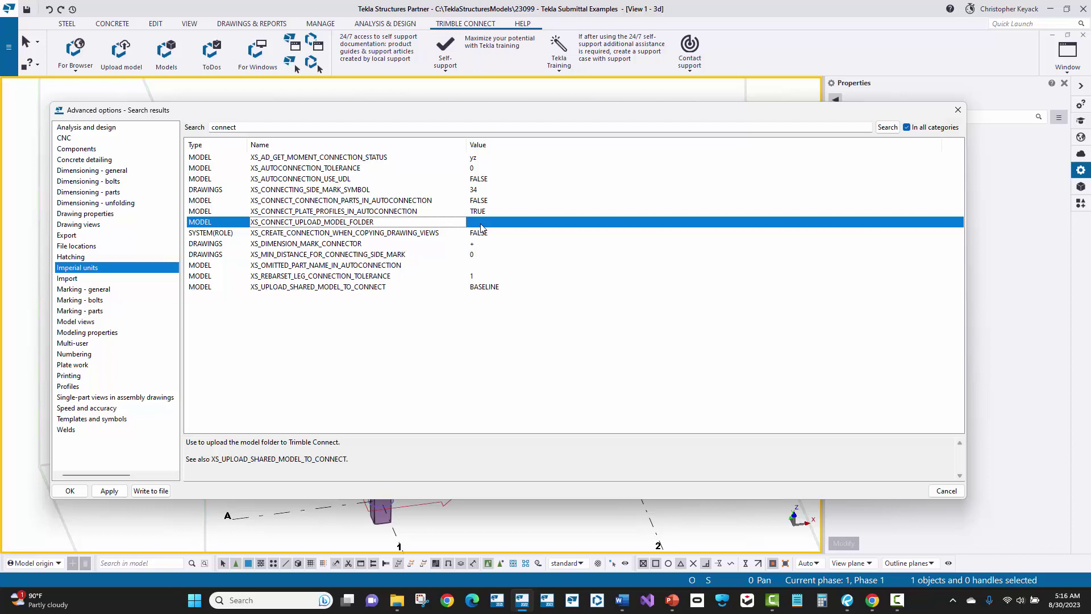
left_click(338, 288)
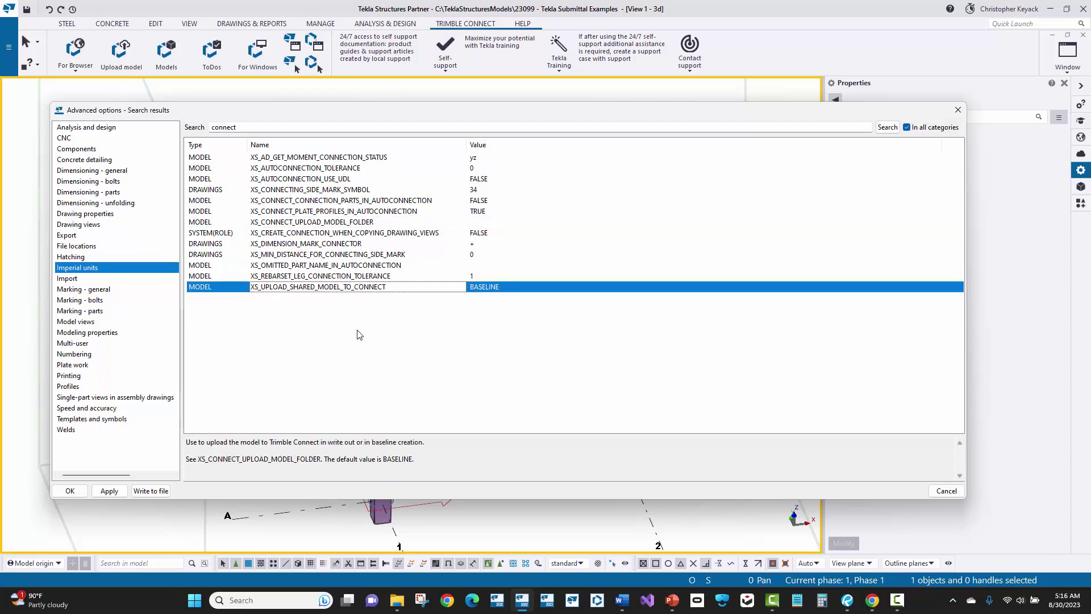